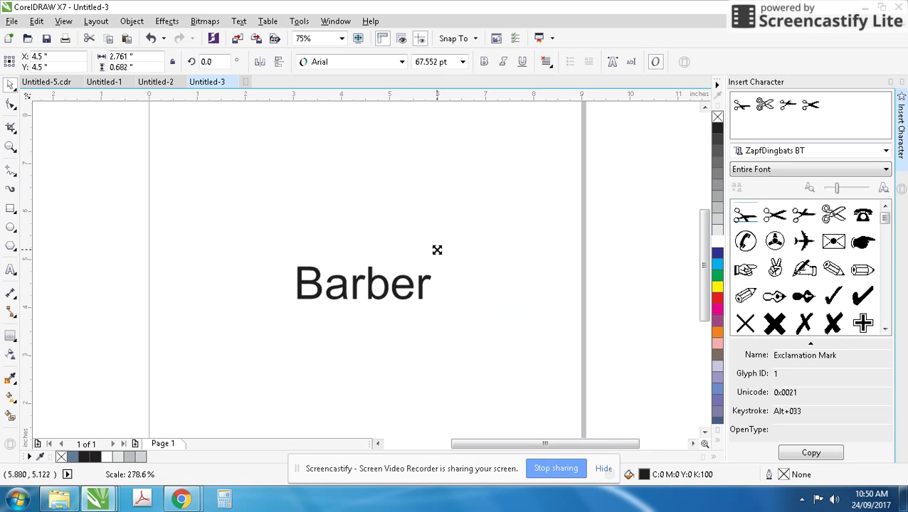
Step: Set the Barber text's font to Eyes Wide Open Personal Use and duplicate the word directly above the original
left_click(353, 63)
type("ed")
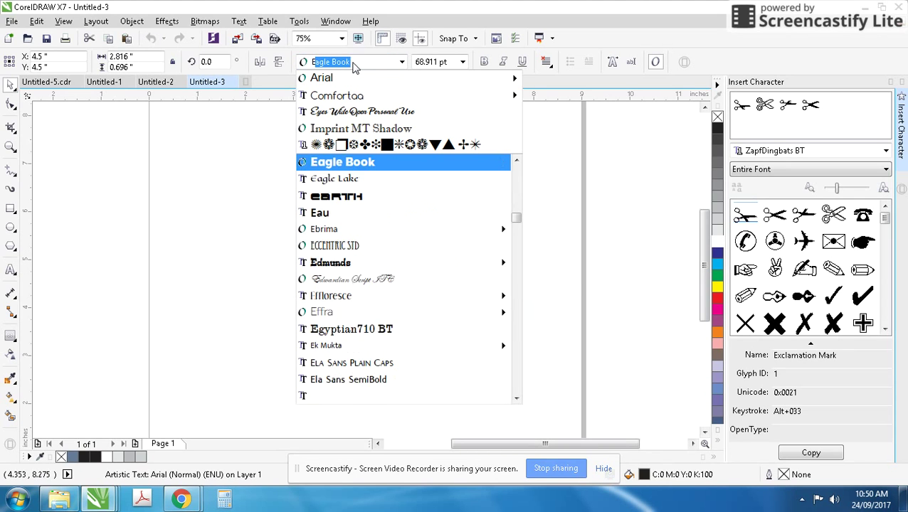
type("ey")
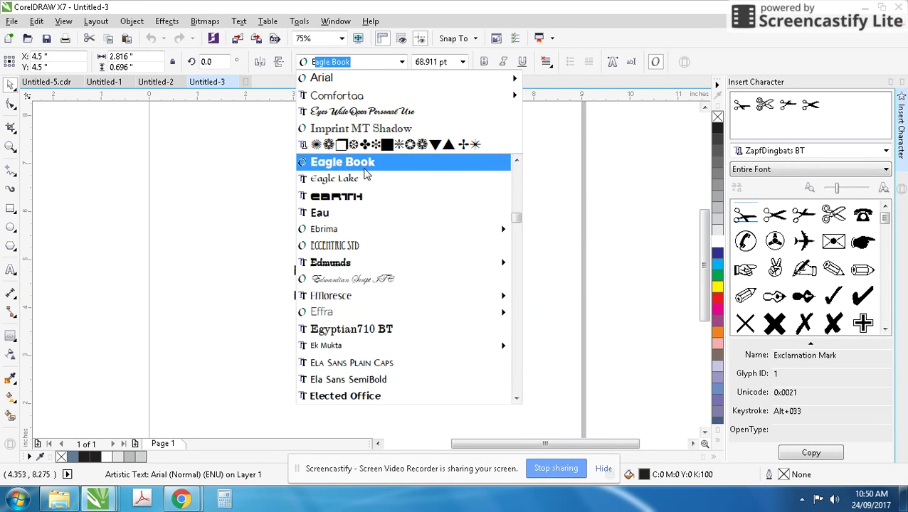
key("Return")
left_click_drag(368, 262, 368, 209)
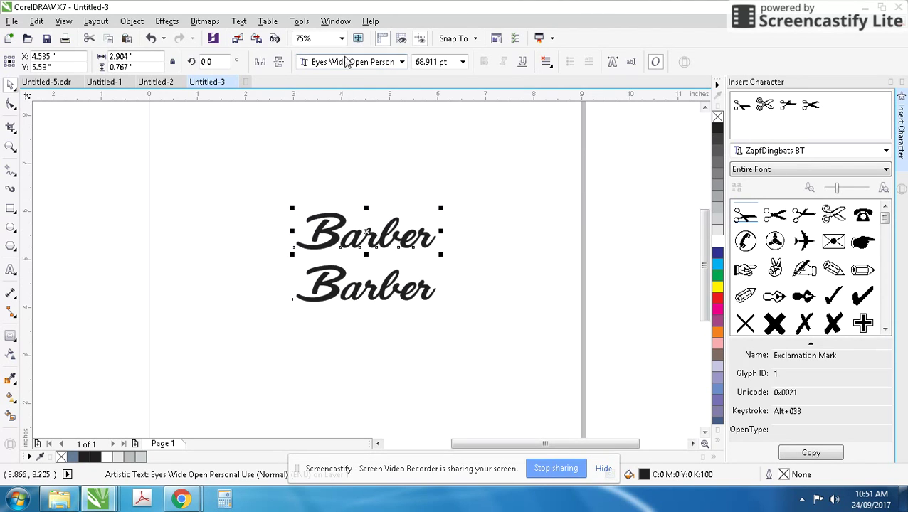
Step: Change the upper Barber copy's font to Mistral and centre it horizontally with the lower word
left_click(347, 61)
type("Mistral")
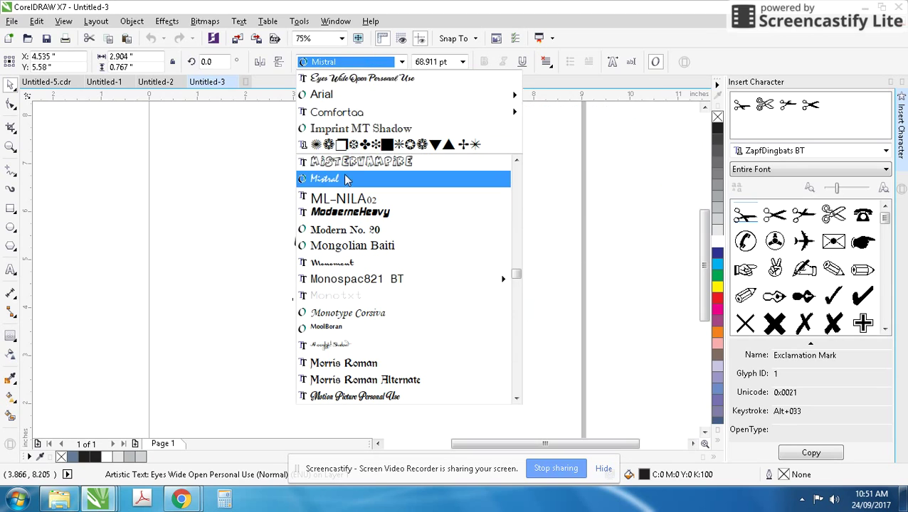
left_click(346, 178)
left_click(384, 287, "shift")
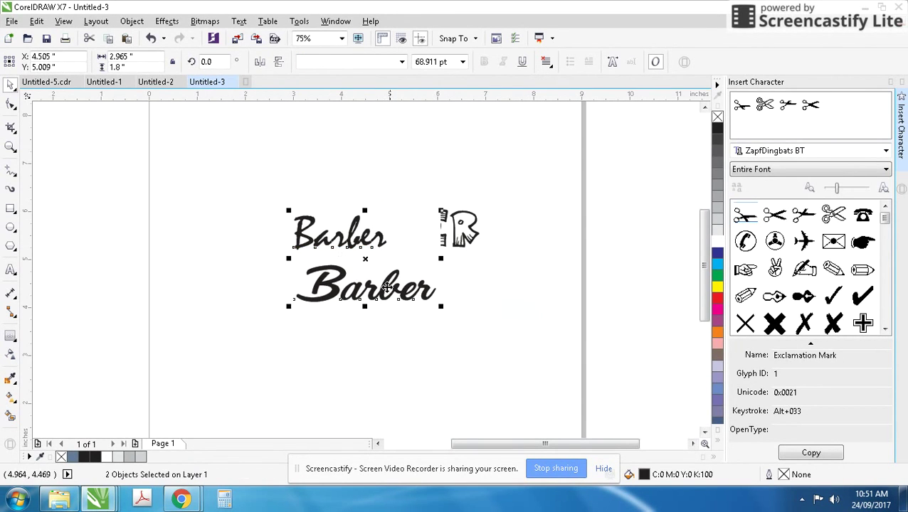
key("c")
Step: Duplicate the Mistral Barber word directly above itself and set the new copy's font to Edwardian Script ITC
scroll(400, 259, "up", 1)
left_click(383, 243)
left_click_drag(380, 234, 380, 148)
right_click(379, 148)
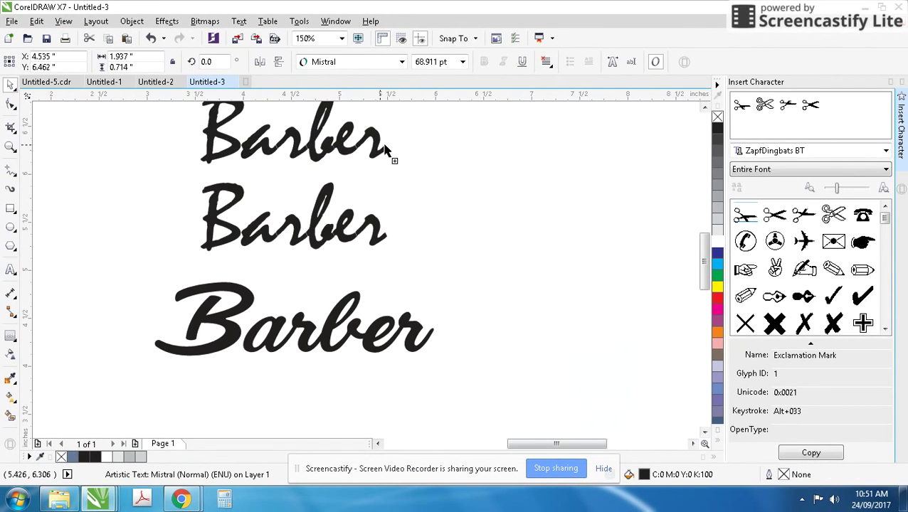
left_click(360, 65)
type("Eagle Book")
scroll(341, 214, "down", 2)
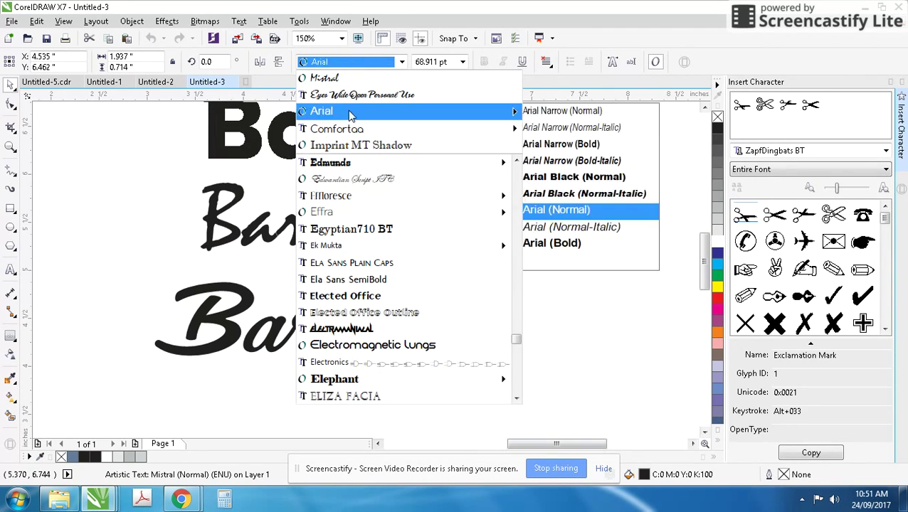
left_click(342, 178)
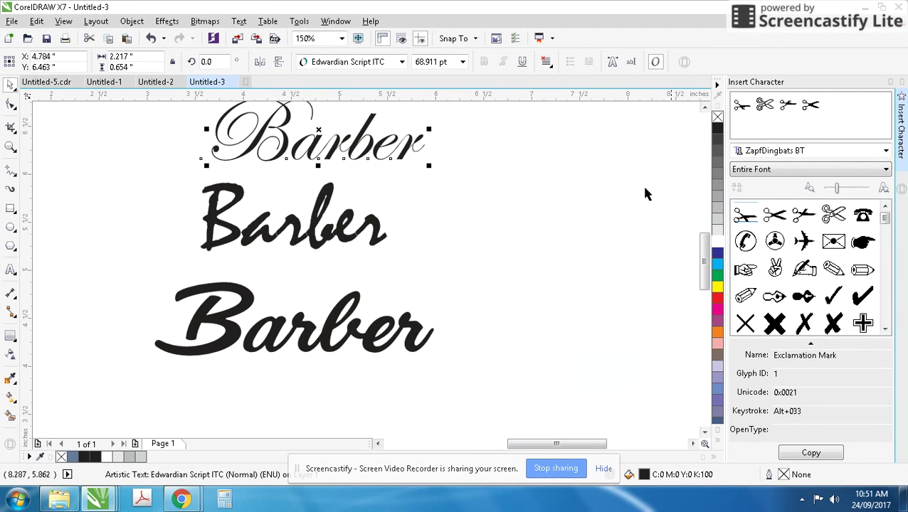
Step: Give the topmost Barber word a black hairline outline and move it slightly up and left above the others
right_click(718, 128)
scroll(319, 279, "down", 1)
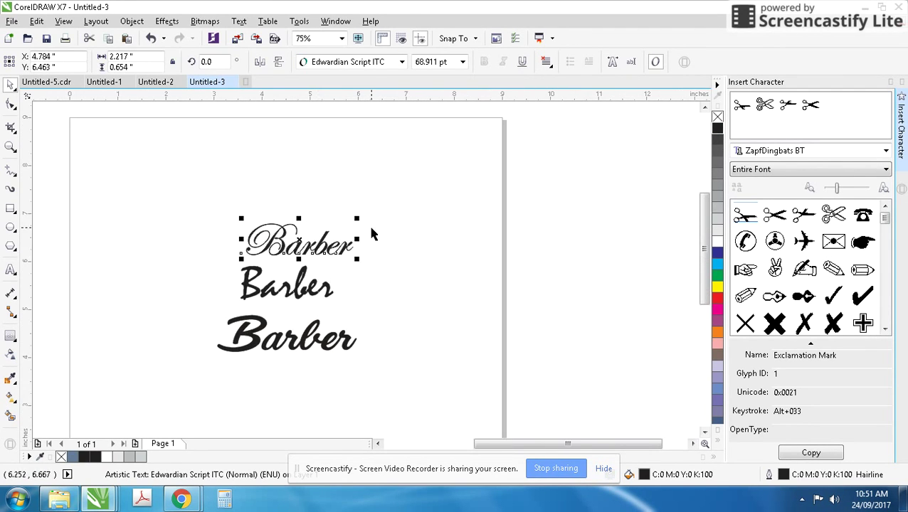
left_click_drag(341, 245, 330, 232)
Step: Collapse the Insert Character docker and clear the selection on the page
mouse_move(390, 183)
left_mouse_down()
mouse_move(398, 185)
mouse_move(111, 388)
left_mouse_up()
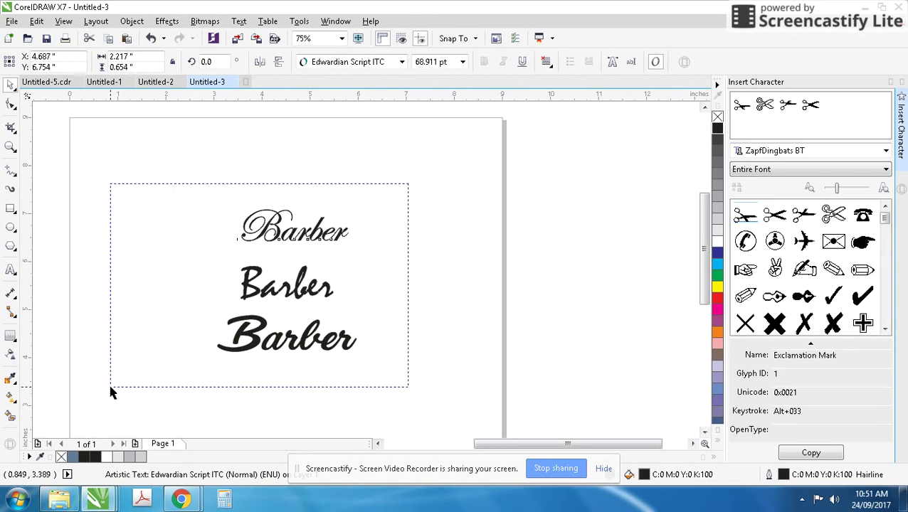
left_click(901, 167)
left_click(558, 242)
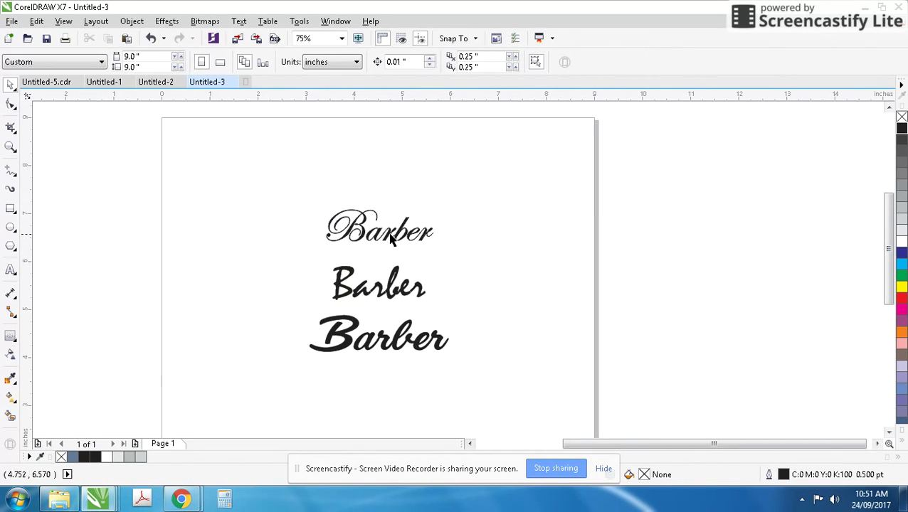
left_click(9, 268)
key("d")
left_click(901, 333)
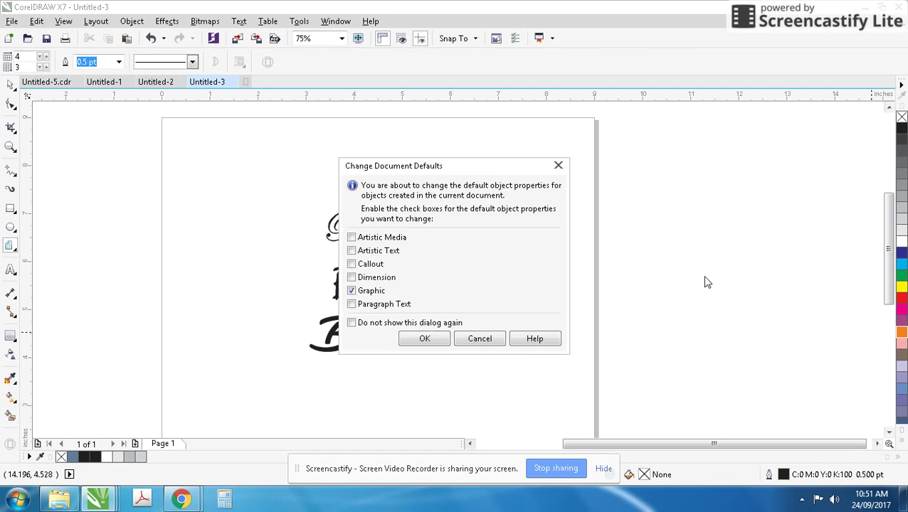
left_click(479, 338)
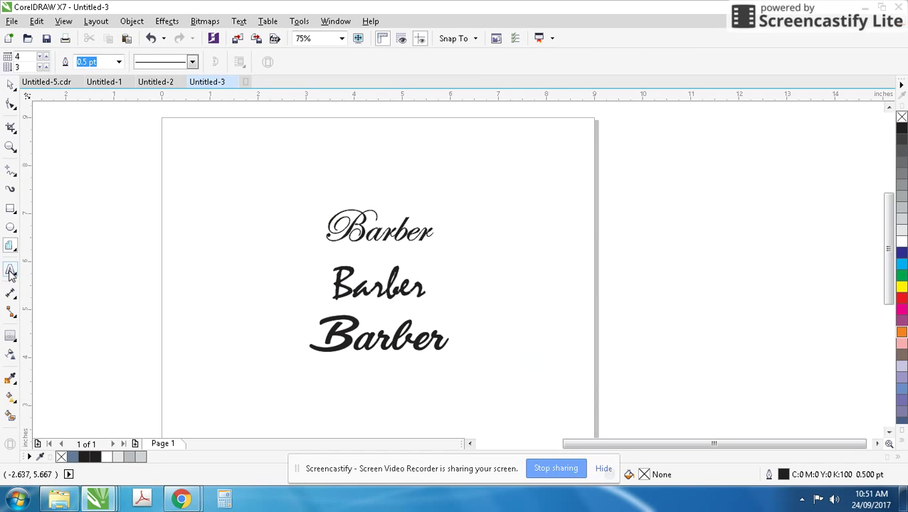
Step: Add the artistic text CONTROL + F11 and place it near the page's upper right, above the Barber words
left_click(10, 271)
left_click(782, 325)
type("FGNHG")
key("ctrl+a")
key("Delete")
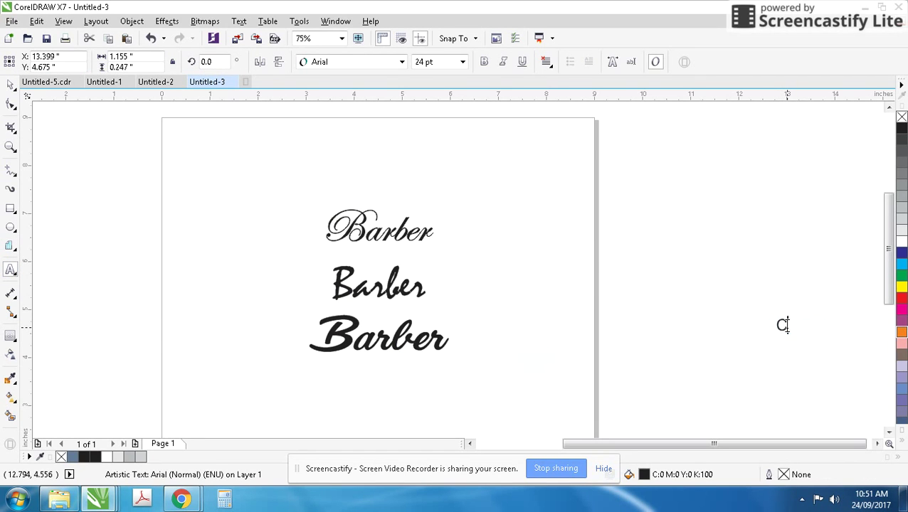
type("CONTROL + ")
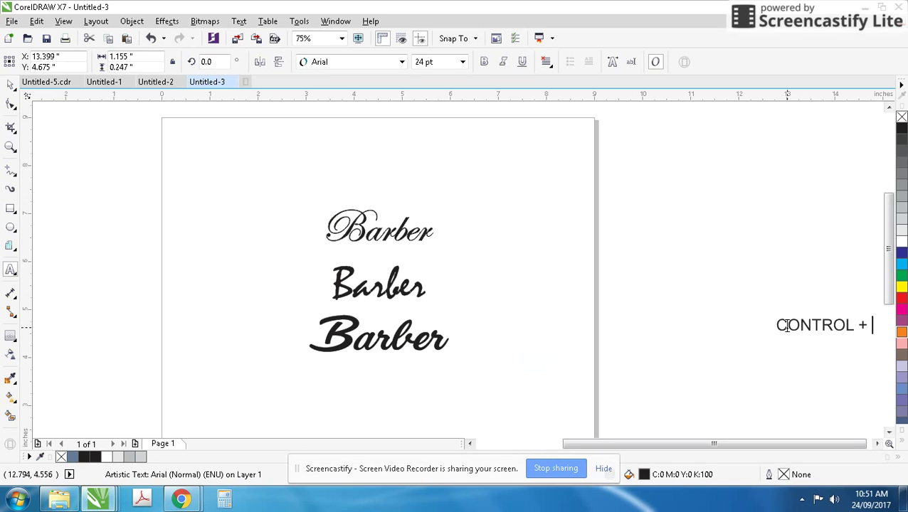
type("F11")
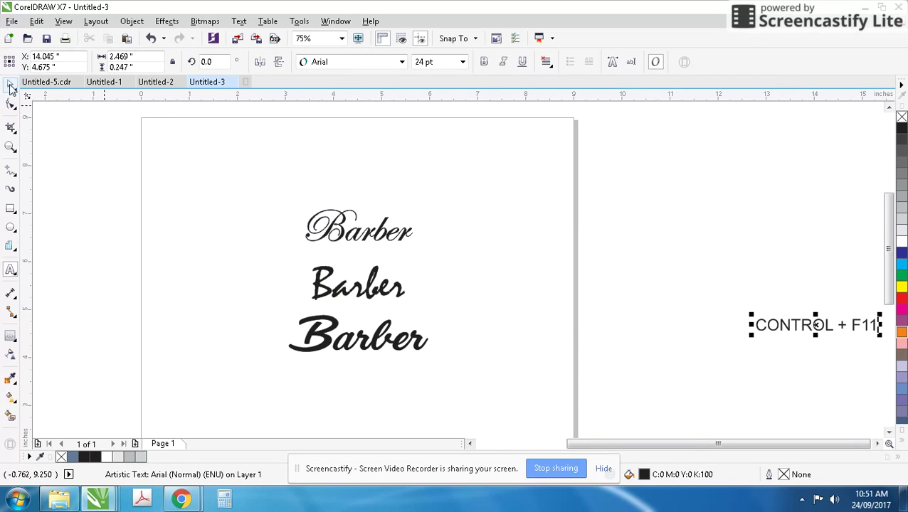
left_click(11, 85)
left_click_drag(788, 327, 453, 162)
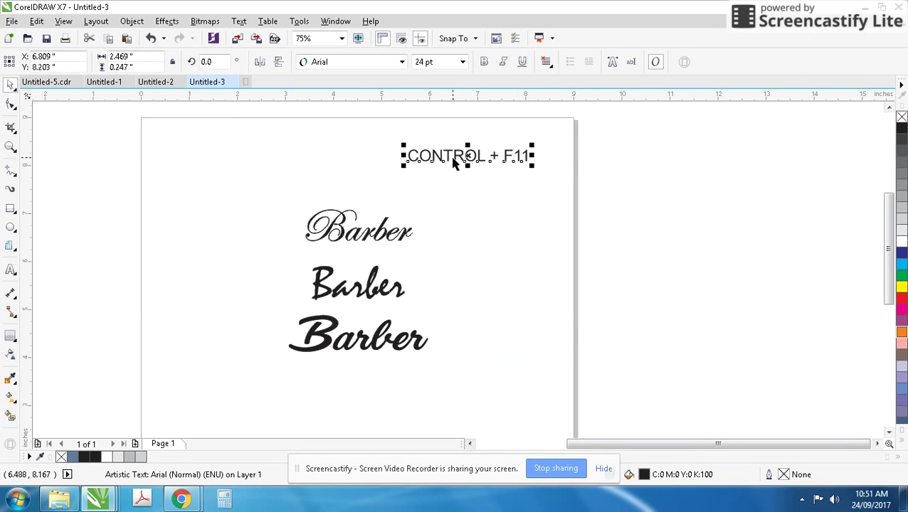
Step: Open the Insert Character docker and choose ZapfDingbats BT as its symbol font
key("ctrl+F11")
left_click(606, 190)
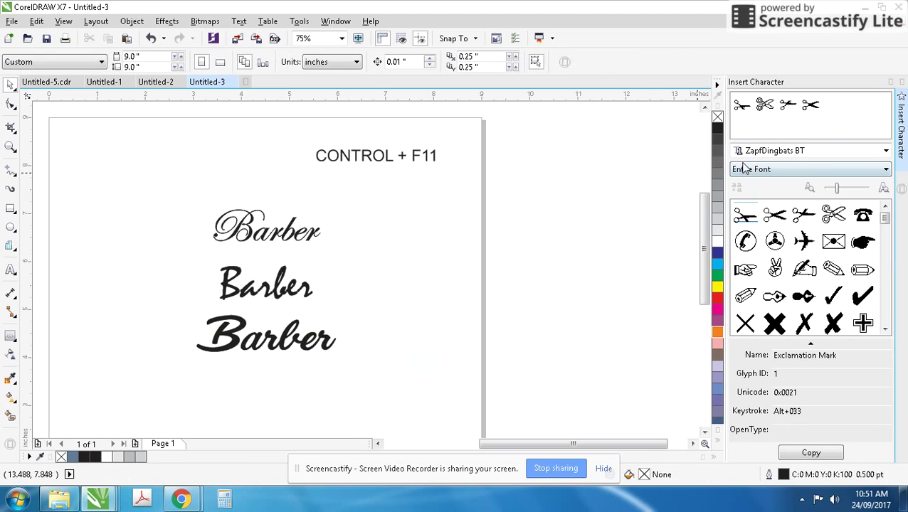
left_click(761, 154)
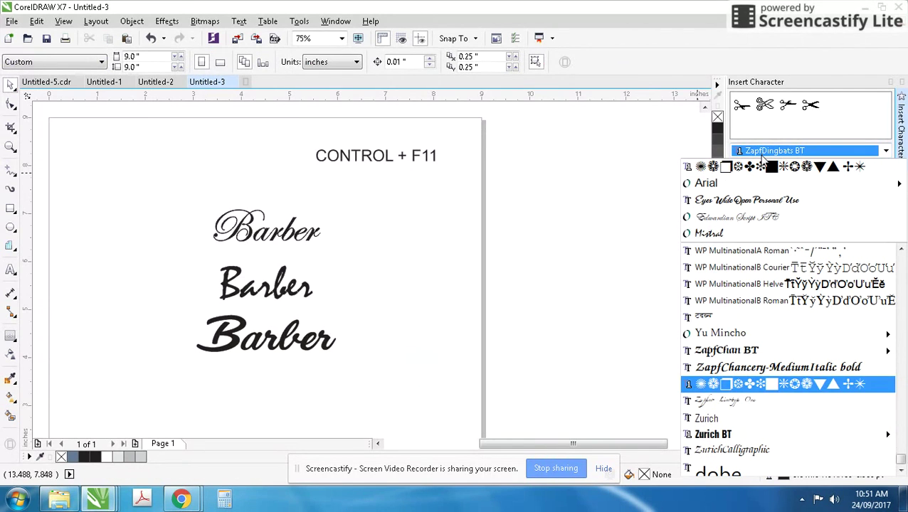
left_click(753, 384)
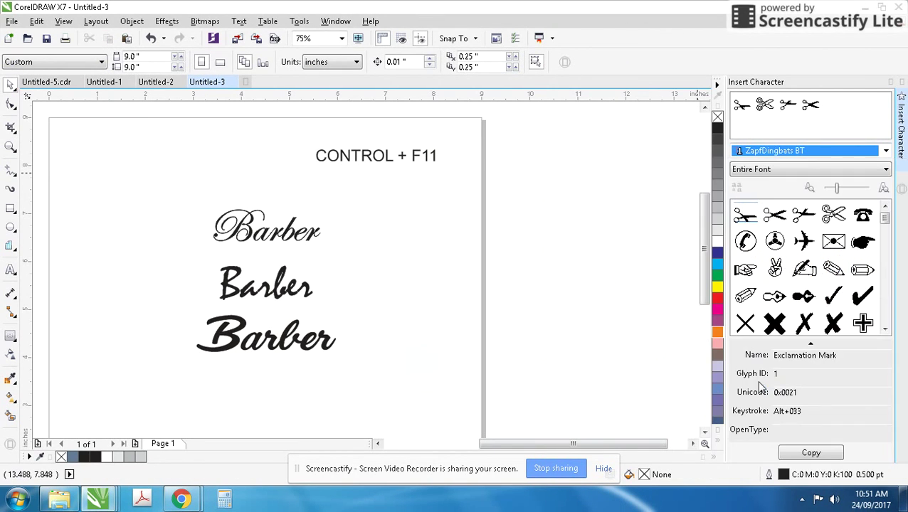
Step: Insert the outlined open-scissors character as artistic text to the right of the Barber words
left_click(10, 271)
left_click(417, 244)
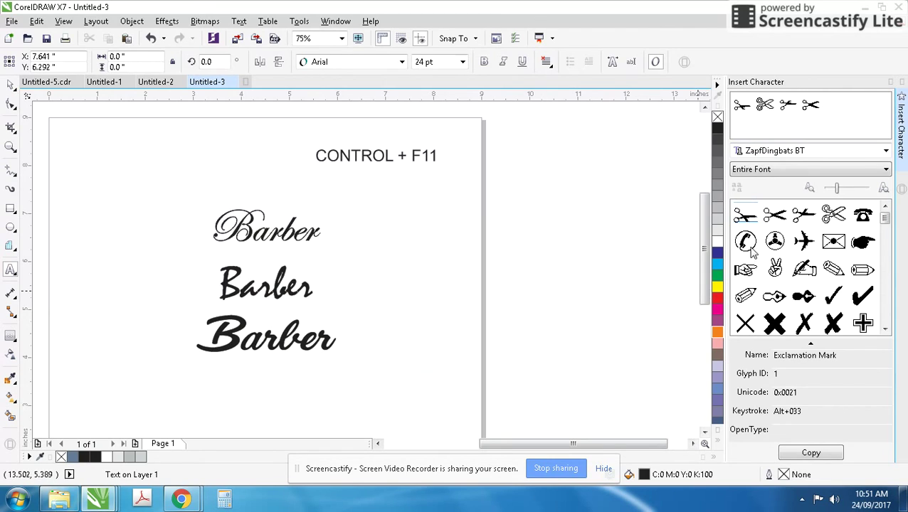
double_click(831, 219)
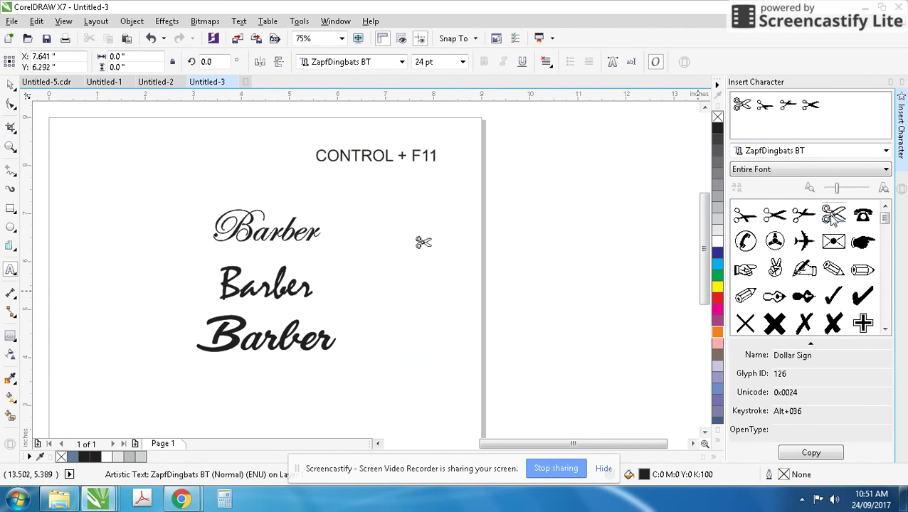
left_click(12, 84)
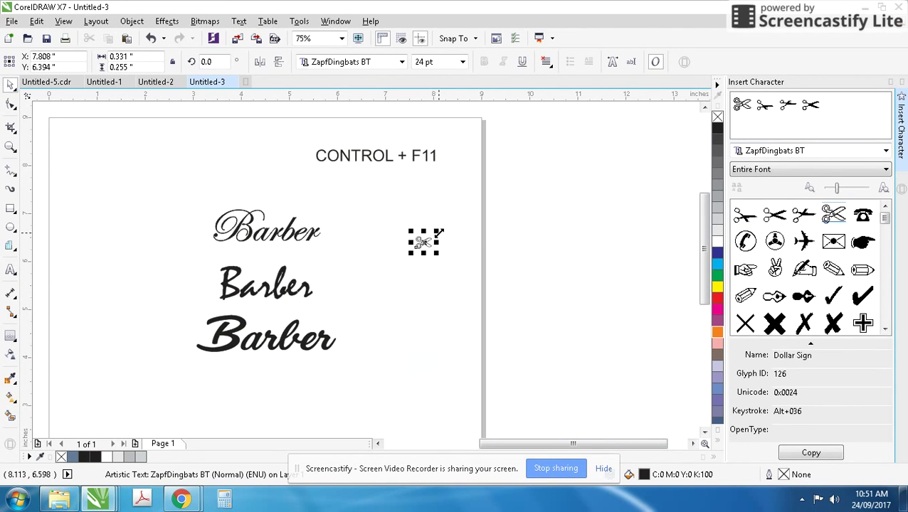
Step: Enlarge the scissors to about 1.81 in wide beside the Barber words and collapse the Insert Character docker
left_click_drag(438, 231, 562, 179)
left_click_drag(459, 213, 417, 289)
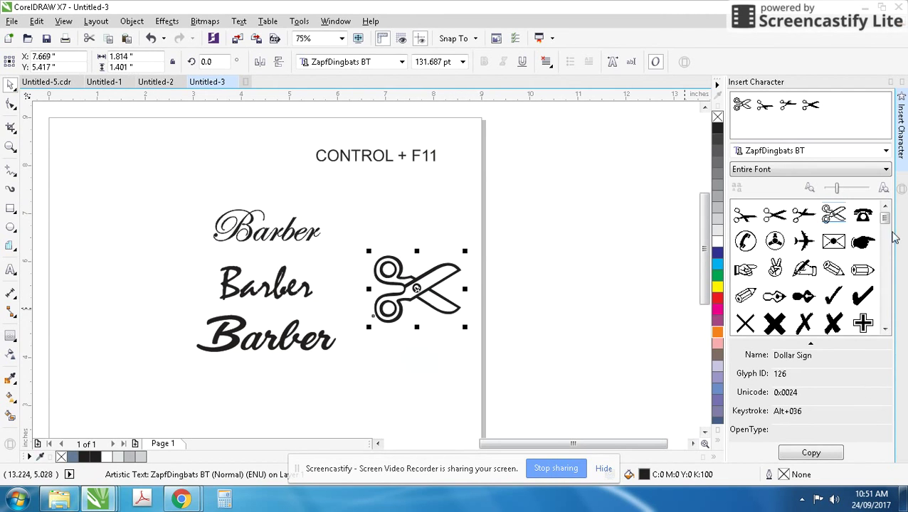
left_click(900, 165)
left_click(677, 262)
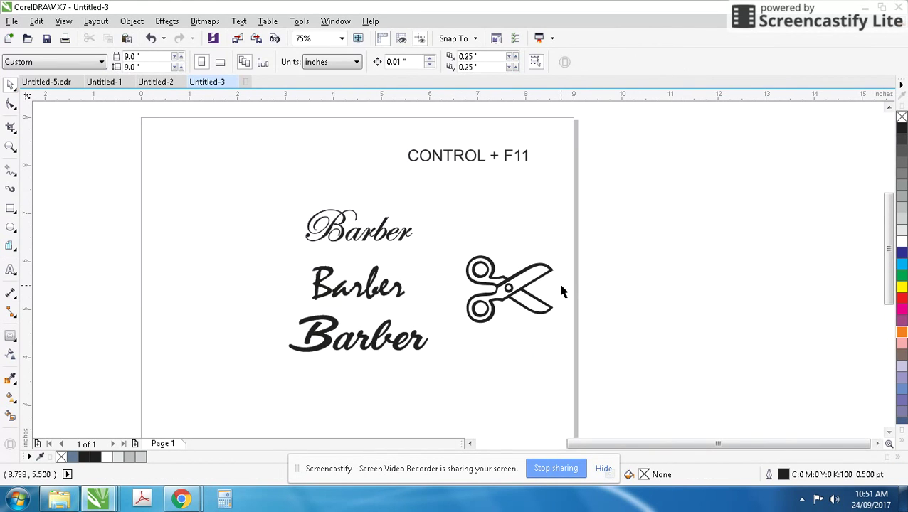
Step: Place a copy of the CONTROL + F11 text outside the page, to its right
left_click_drag(483, 161, 692, 231)
right_click(692, 230)
key("ctrl+a")
key("a")
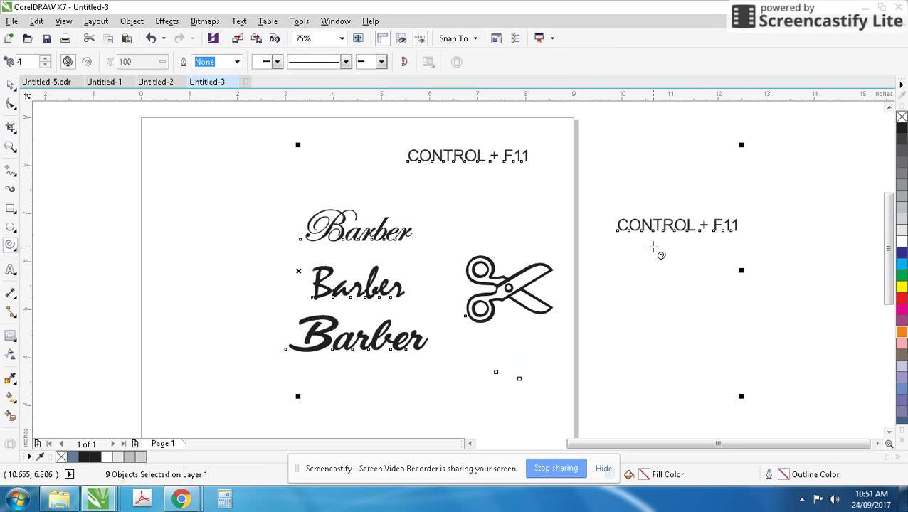
Step: Rewrite the copied text as ANY ONE IMAGE FROM NET AS PER YOUR MIND and delete it
key("F8")
left_click(677, 224)
key("ctrl+a")
type("AN")
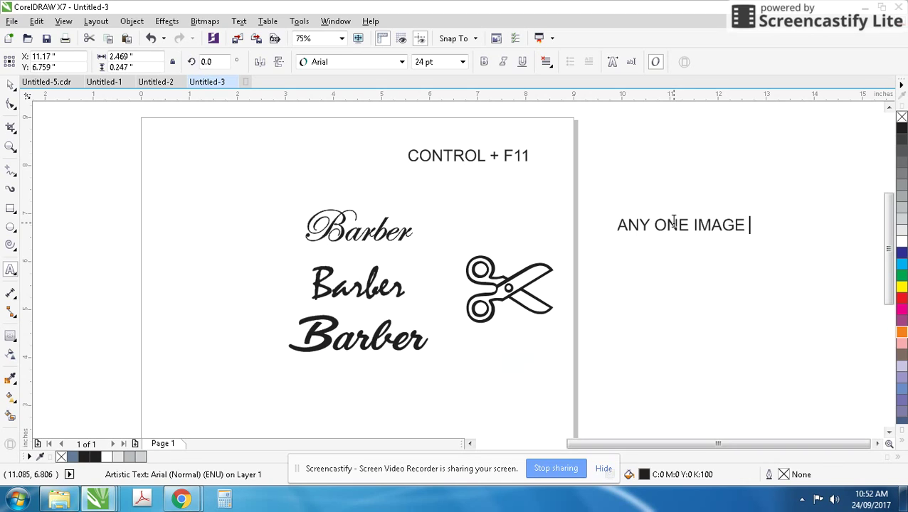
type("Y ONE IMAGE FROM NET ")
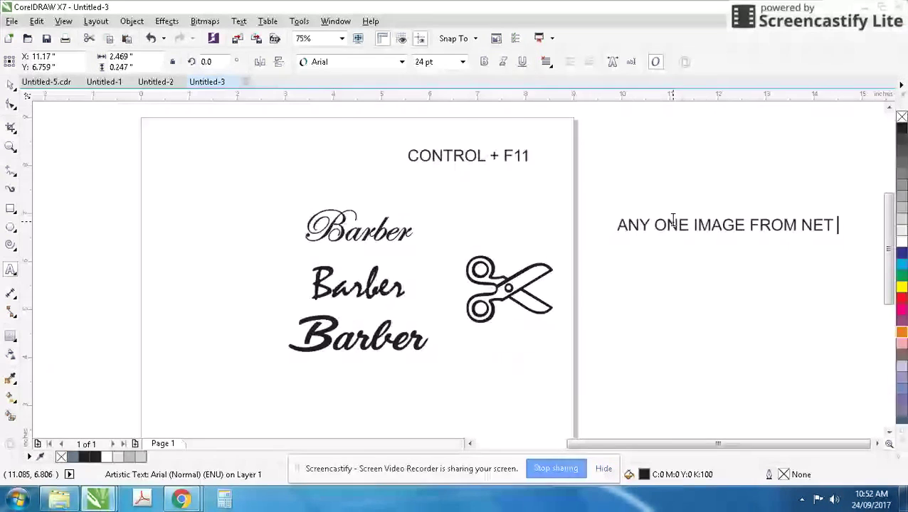
type("AS PER ROUR MIND")
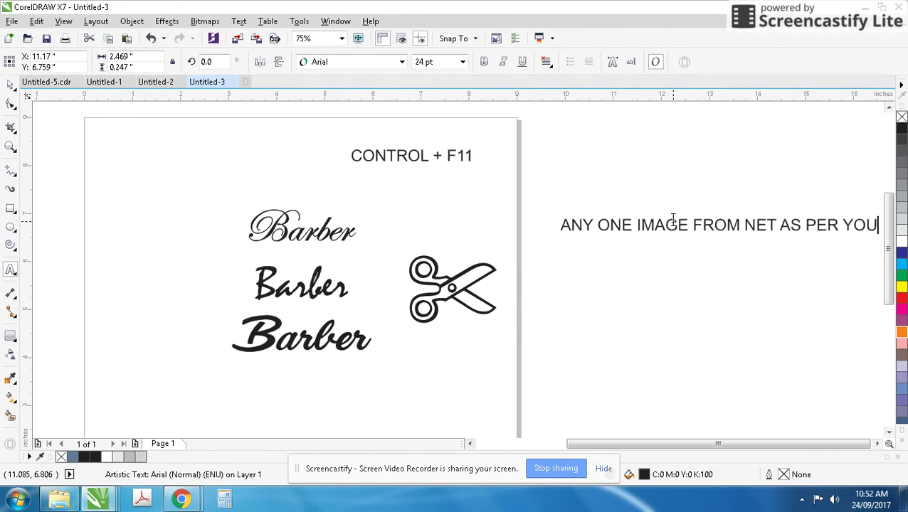
key("ctrl+space")
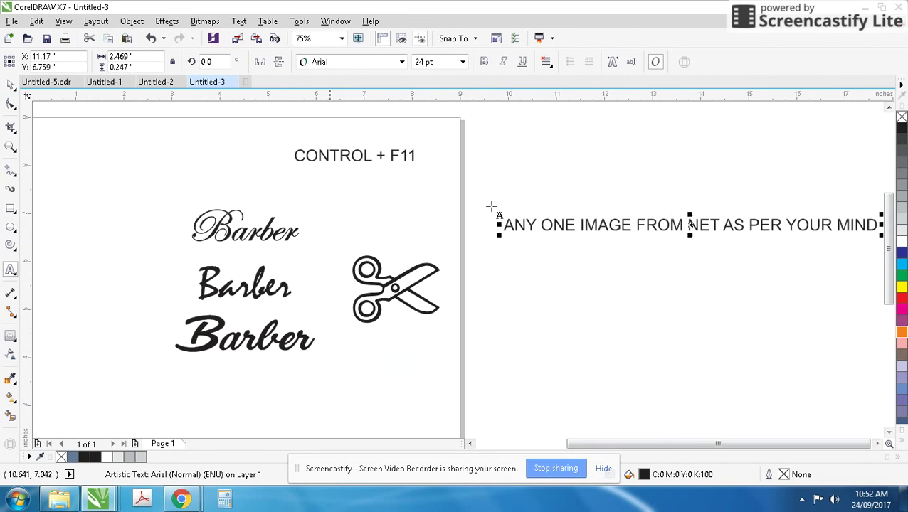
key("Delete")
Step: Move the barber shop logo bitmap from the left of the page to the empty area right of it
scroll(255, 219, "down", 1)
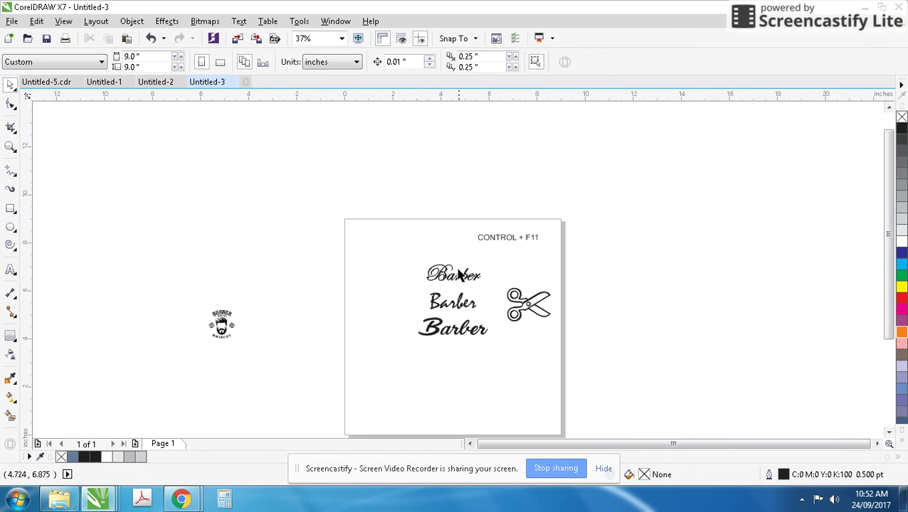
left_click_drag(234, 328, 610, 298)
key("shift+F2")
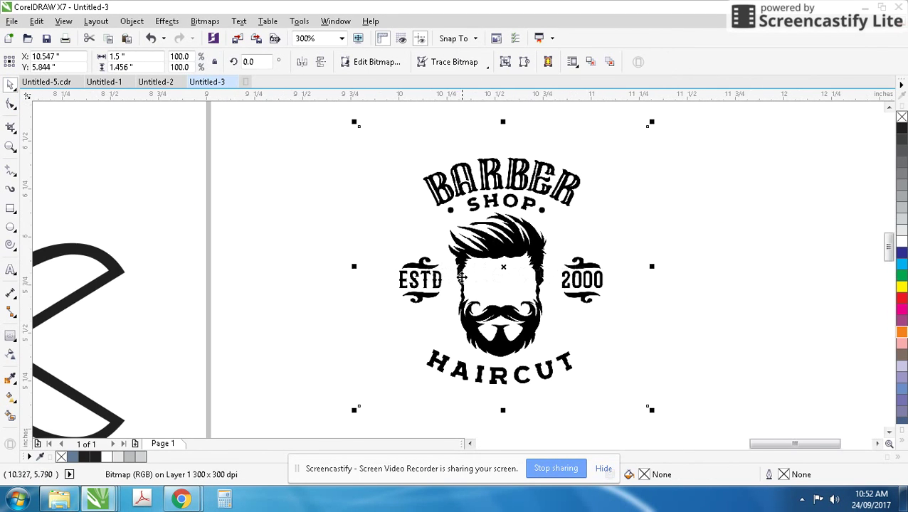
Step: Outline-trace the barber shop bitmap with the Logo preset and move the traced group to the right of the original
scroll(466, 273, "up", 2)
right_click(466, 274)
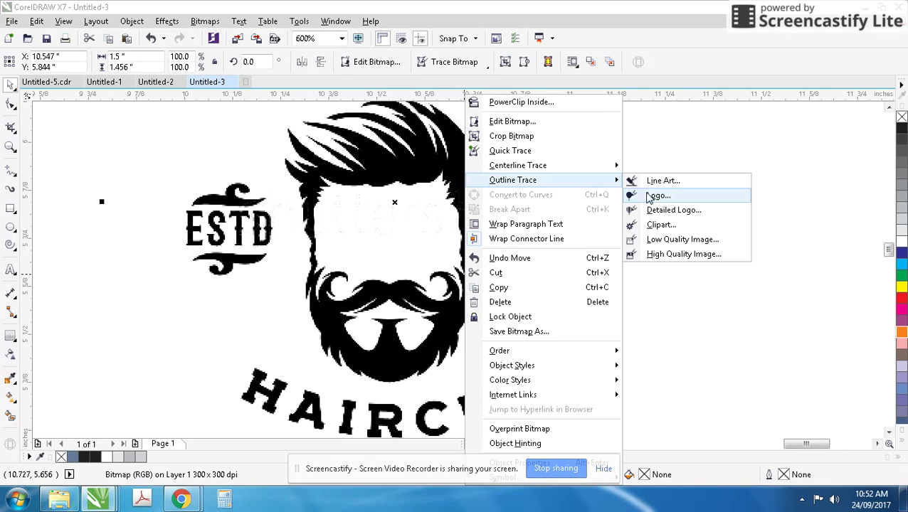
left_click(654, 194)
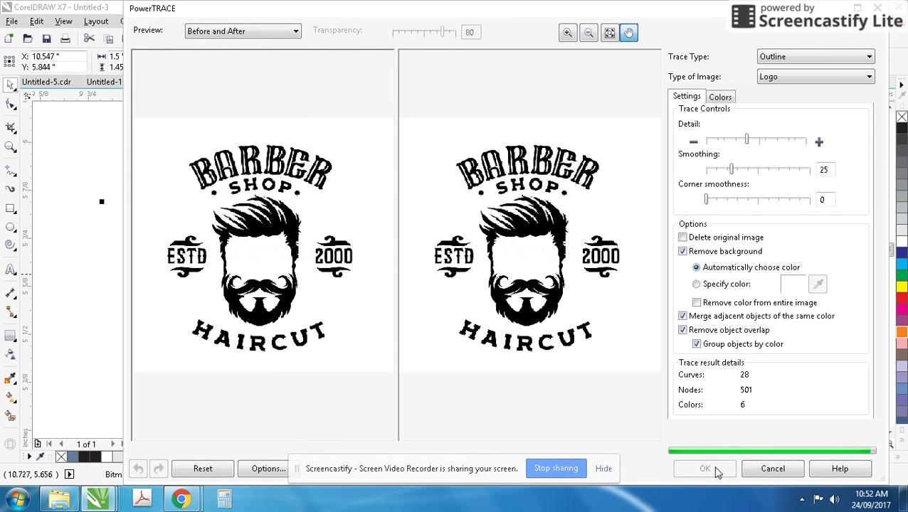
left_click(717, 472)
scroll(408, 224, "down", 2)
left_click_drag(436, 260, 620, 239)
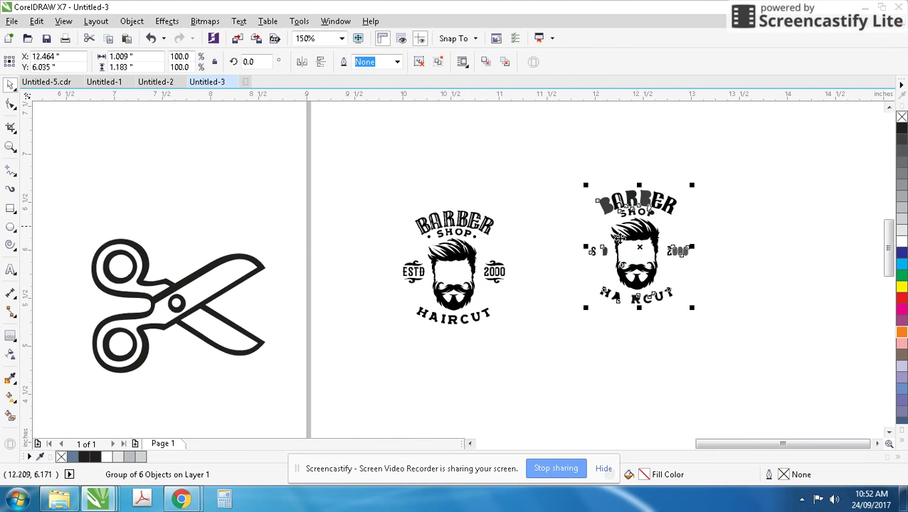
Step: Ungroup the traced logo and delete the BARBER SHOP, HAIRCUT, ESTD and 2000 pieces around the bearded face
left_click(440, 61)
left_click_drag(533, 130, 644, 289)
key("Delete")
key("Delete")
mouse_move(692, 278)
left_mouse_down()
mouse_move(569, 329)
mouse_move(612, 239)
left_mouse_up()
key("Delete")
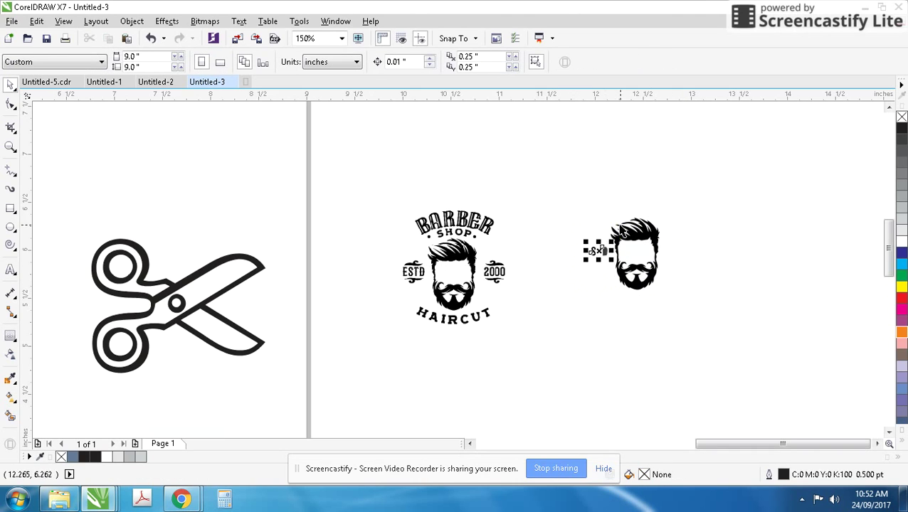
key("Delete")
Step: Delete the original barber shop bitmap, move the bearded face to the page edge and enlarge it to about 1.39 by 2.06 inches
left_click(453, 270)
key("Delete")
scroll(367, 342, "down", 2)
left_click_drag(498, 277, 356, 315)
left_click_drag(372, 283, 414, 221)
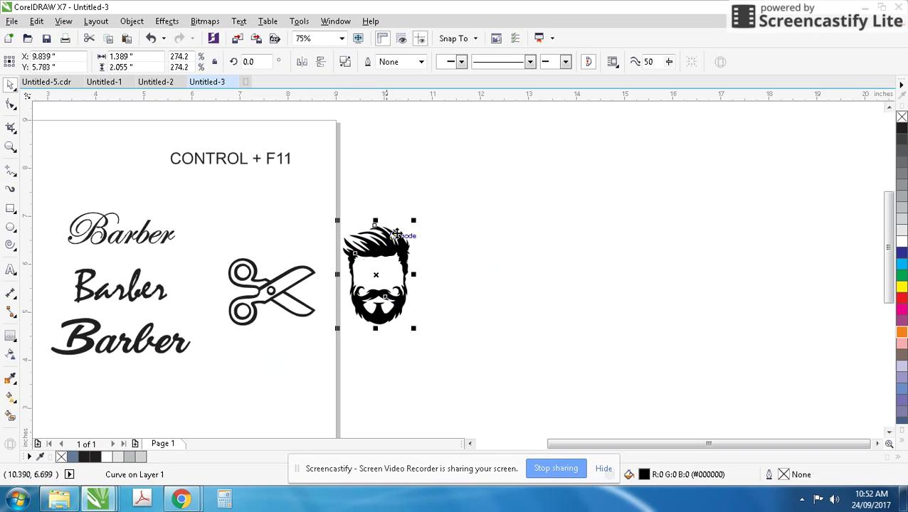
Step: Rewrite the CONTROL + F11 text as the two lines ALL ELEMENTS FOUND and JUST MIX IT UP A BIT, centre-aligned
scroll(427, 260, "down", 1)
scroll(400, 247, "up", 1)
left_click_drag(413, 168, 419, 154)
double_click(419, 155)
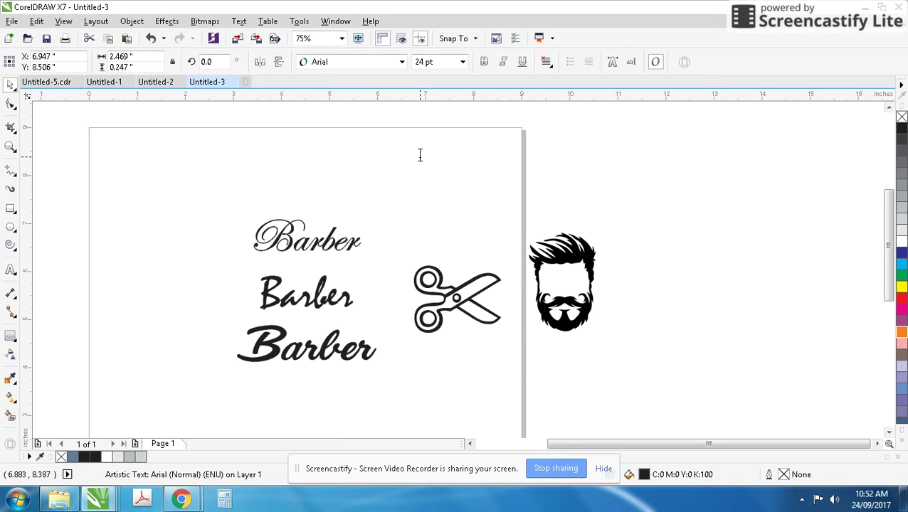
type("ALL ELEMENTS FOUND")
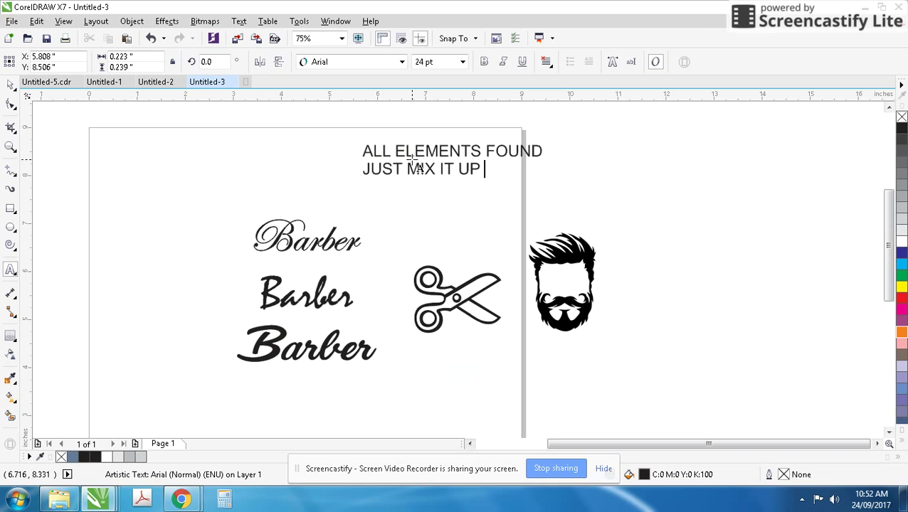
key("ctrl+a")
key("ctrl+e")
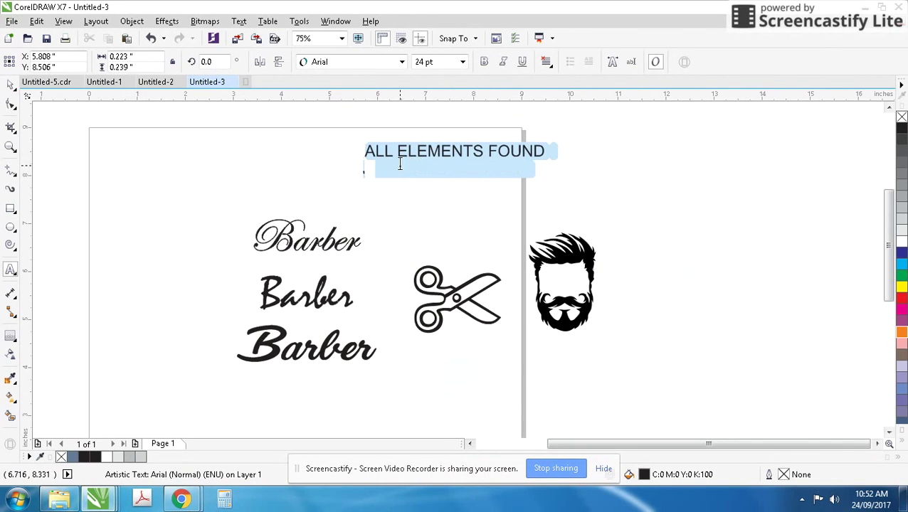
left_click(9, 87)
left_click(117, 189)
Step: Move the scissors symbol off the page to the right of the face and convert it to curves
scroll(523, 320, "down", 1)
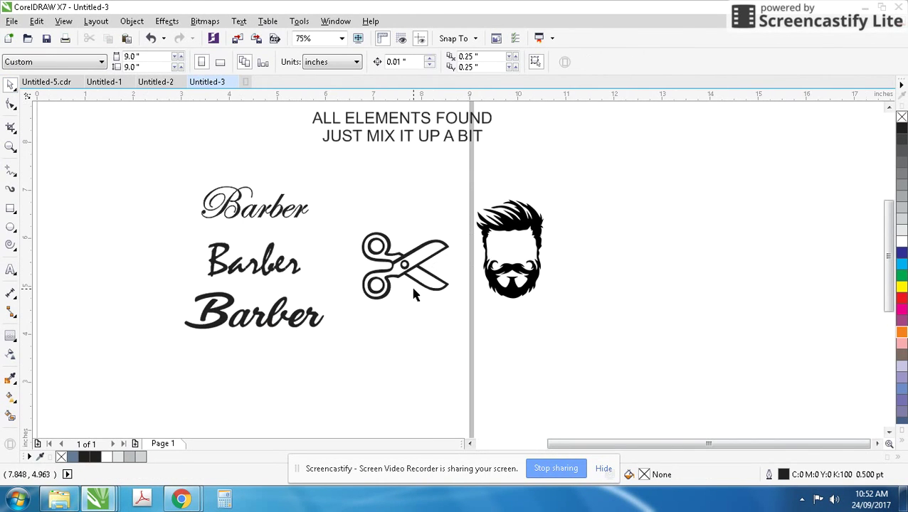
left_click(433, 266)
left_click_drag(420, 265, 704, 250)
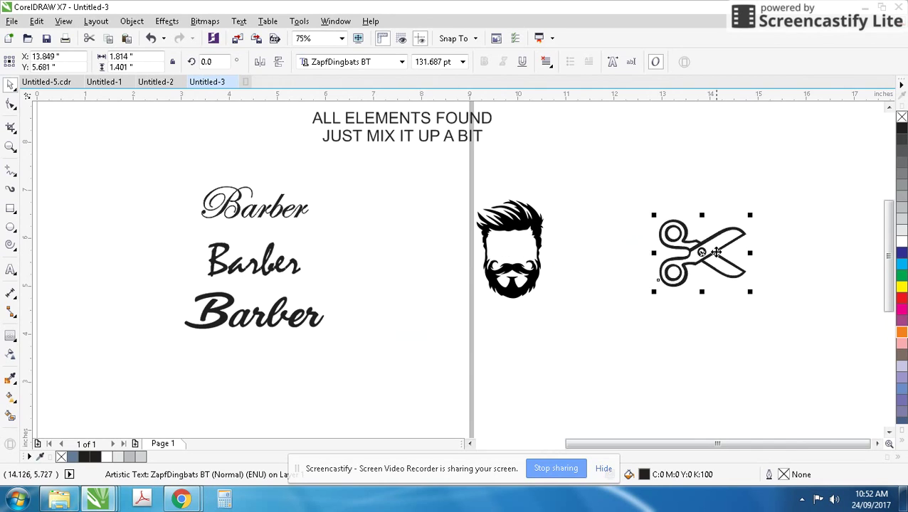
scroll(704, 250, "up", 2)
key("ctrl+q")
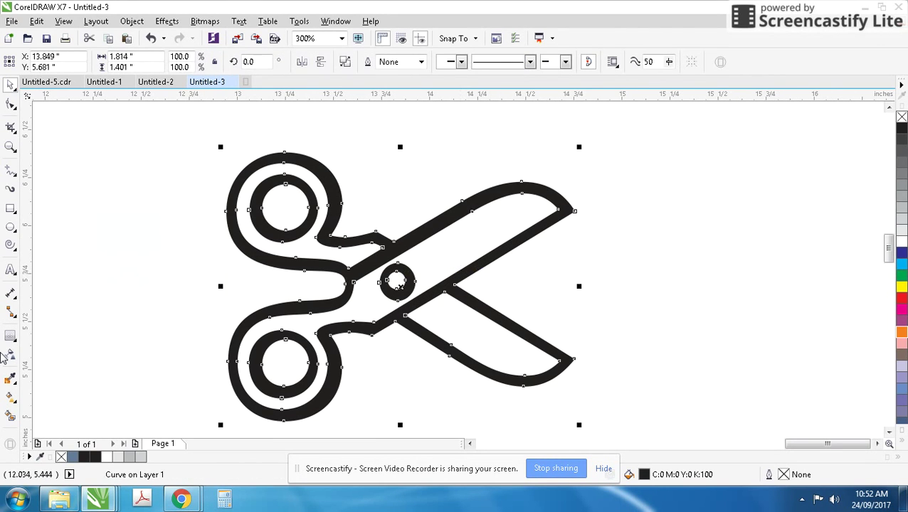
Step: Smart-fill the three enclosed areas of the scissors with the blue-grey C:40 M:20 Y:0 K:40 fill
left_click(10, 399)
left_click(305, 314)
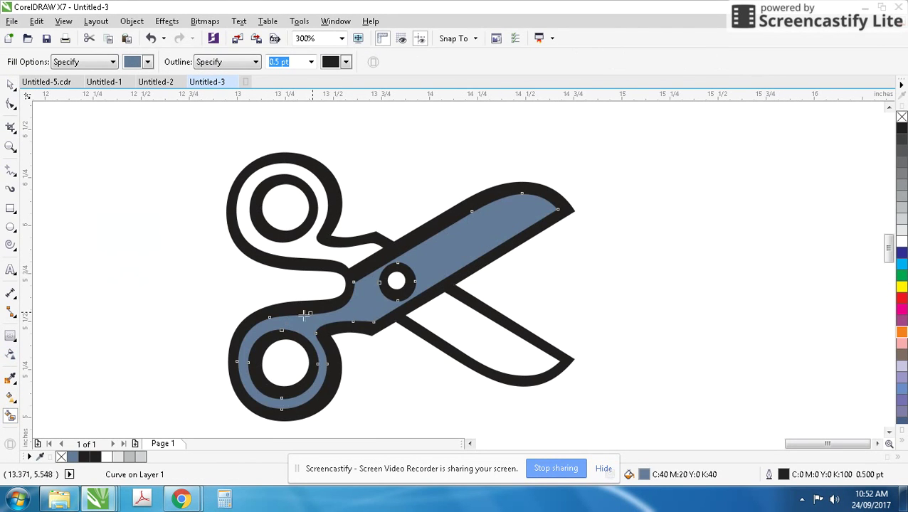
left_click(310, 244)
left_click(450, 321)
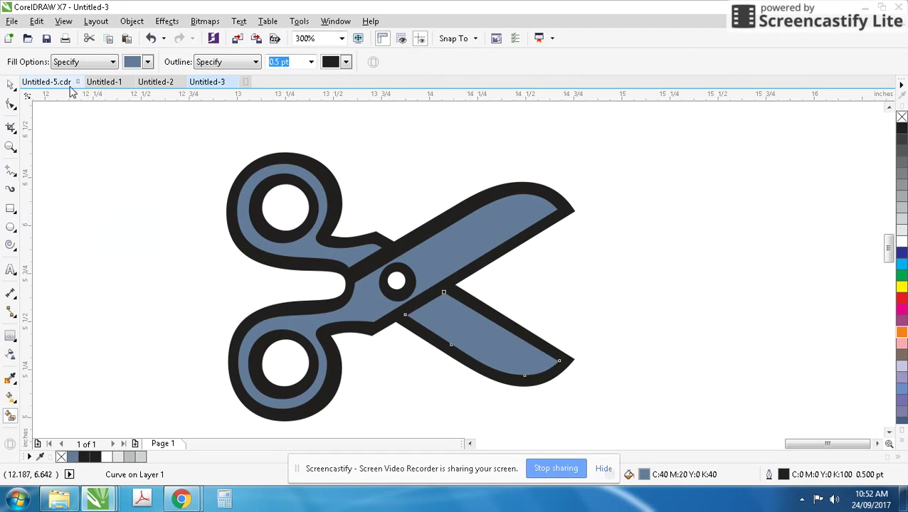
Step: Move the three filled scissors shapes clear of the black outline scissors to the right, and delete the outline scissors
left_click(10, 84)
left_click(322, 252, "shift")
left_click(323, 249, "shift")
scroll(322, 249, "down", 1)
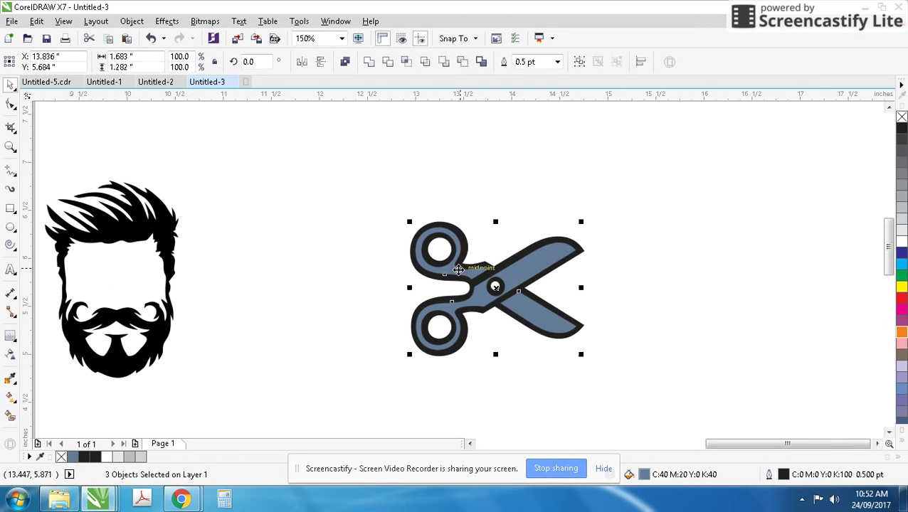
left_click_drag(459, 269, 673, 272)
mouse_move(617, 187)
left_mouse_down()
mouse_move(374, 400)
mouse_move(393, 404)
left_mouse_up()
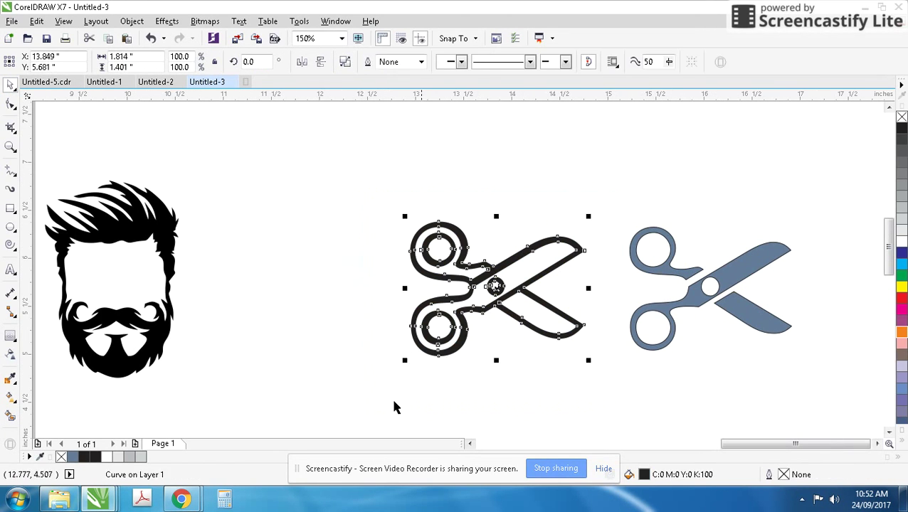
key("Delete")
Step: Weld the three blue-grey scissors pieces into one shape and move it beside the bearded face
left_click_drag(523, 364, 792, 214)
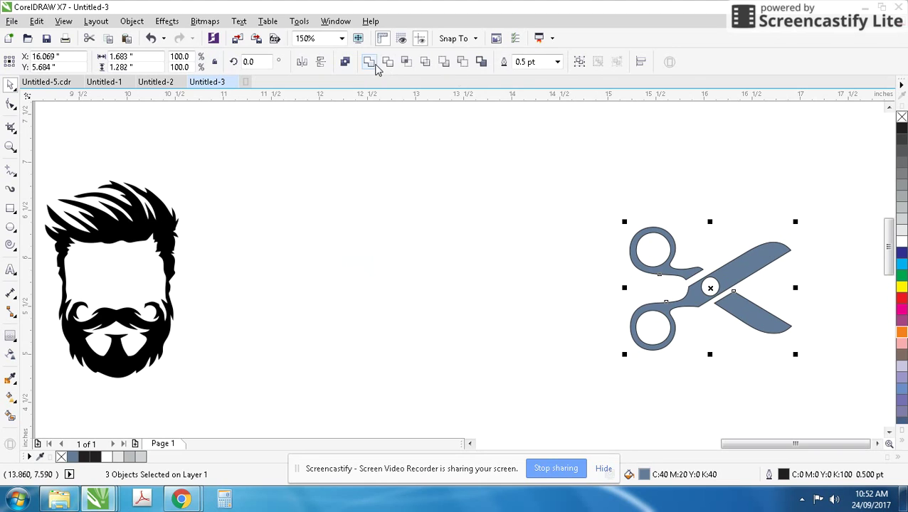
left_click(375, 66)
scroll(776, 308, "down", 1)
left_click_drag(441, 264, 269, 280)
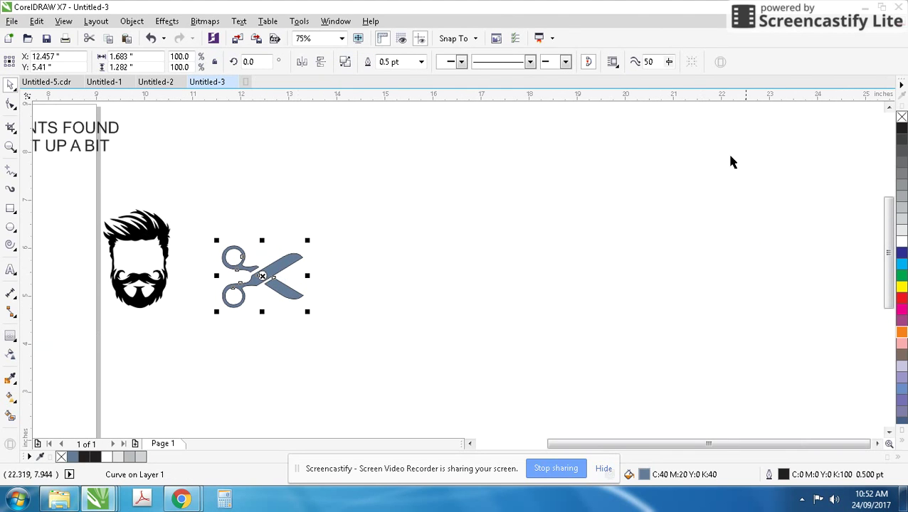
Step: Colour the welded scissors black and move the bearded face to their right
left_click(901, 128)
key("Escape")
scroll(491, 233, "down", 1)
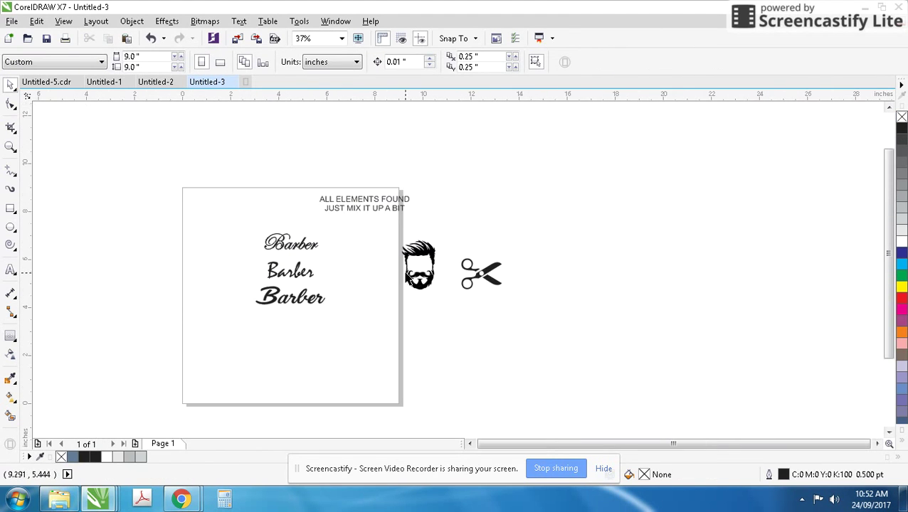
scroll(490, 233, "up", 1)
left_click_drag(491, 233, 782, 236)
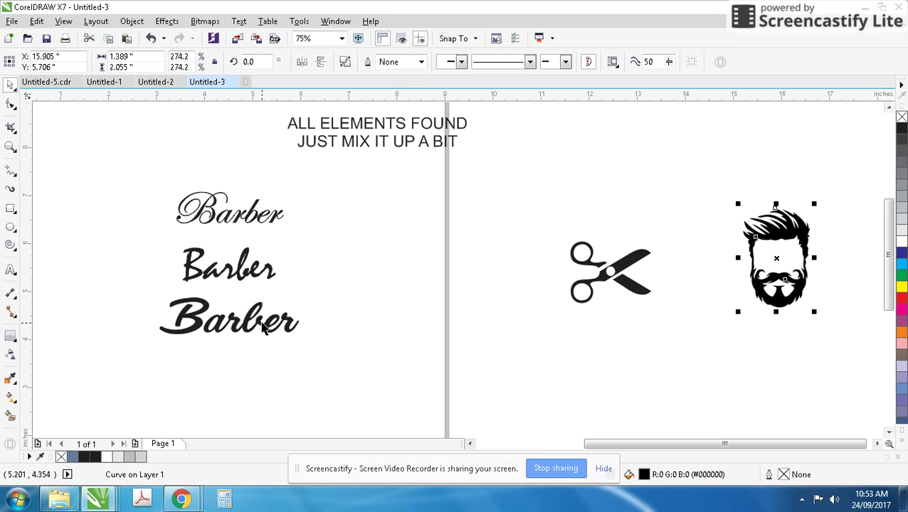
Step: Draw a two-segment check mark of about 2.17 by 1.61 inches beside the lowest Barber word and thicken its outline
left_click(263, 327)
left_click(11, 170)
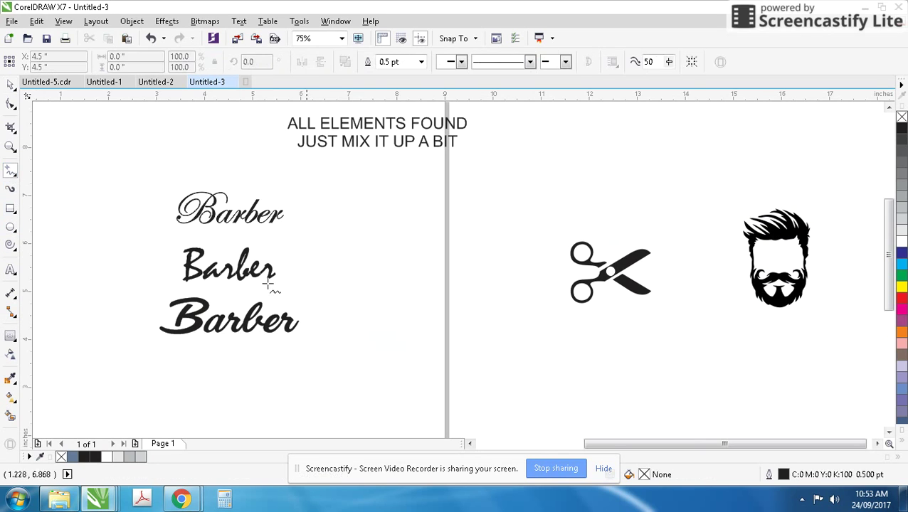
left_click(324, 308)
left_click(346, 348)
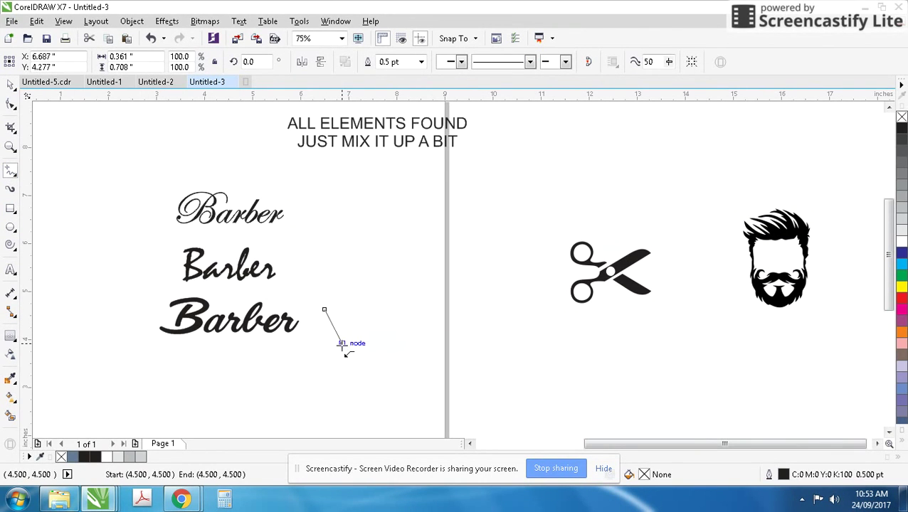
left_click(342, 343)
left_click(429, 265)
left_click(421, 62)
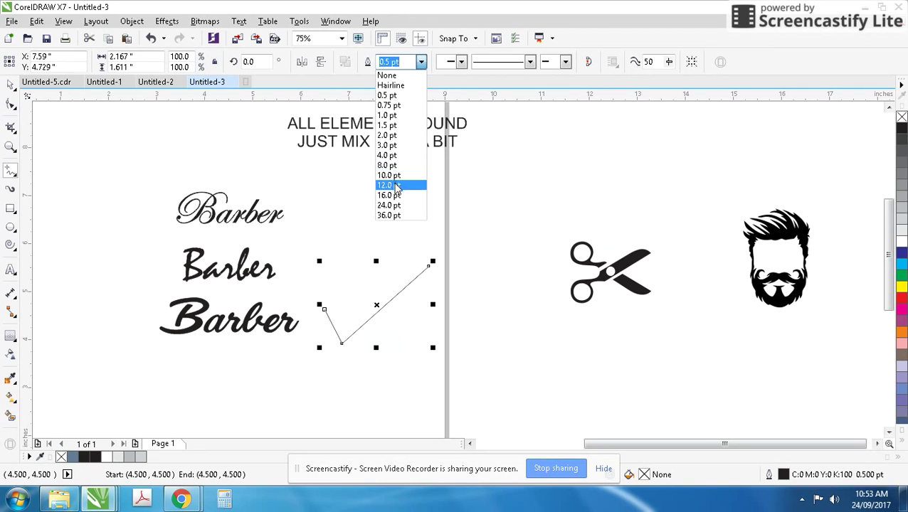
left_click(395, 185)
left_click(11, 84)
left_click(429, 62)
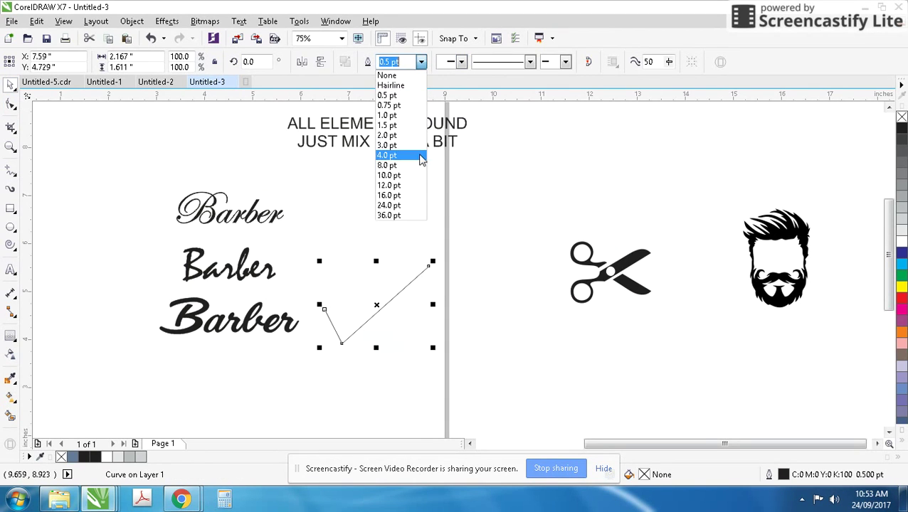
left_click(418, 152)
Step: Copy the two-line text to just above the check mark and rewrite the copy as AS PER YOUR CHOICE
left_click_drag(399, 146, 423, 211)
right_click(423, 211)
key("F8")
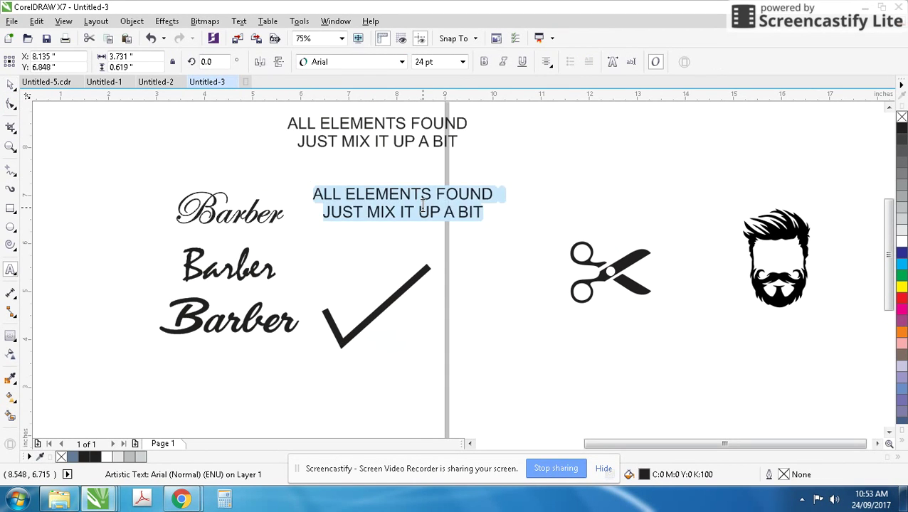
type("AS PER YOU")
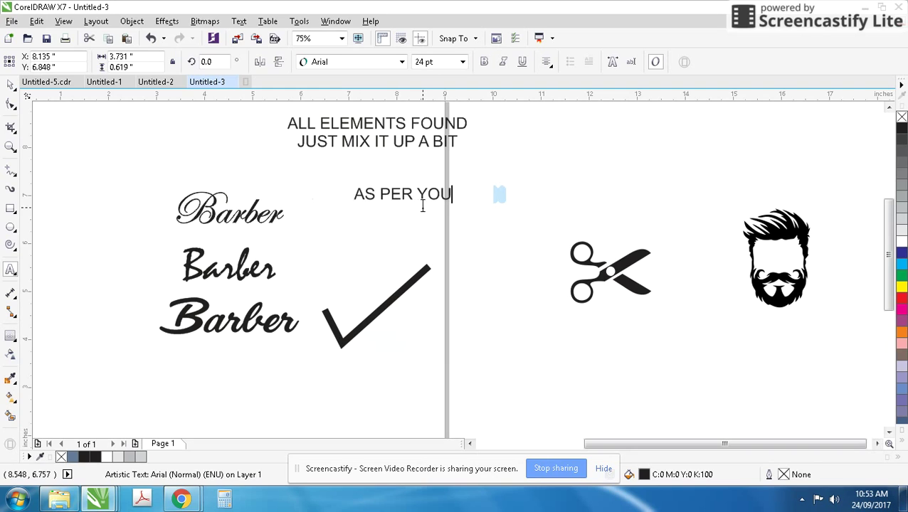
type("R CHOICE")
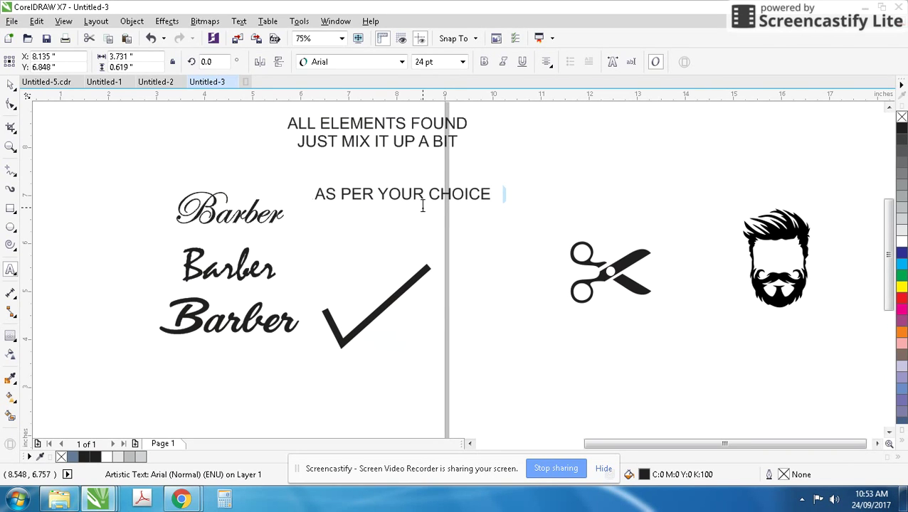
key("Escape")
Step: Move the lowest Barber word off the page to the right of the face, and delete all remaining texts and the check mark
left_click(287, 326)
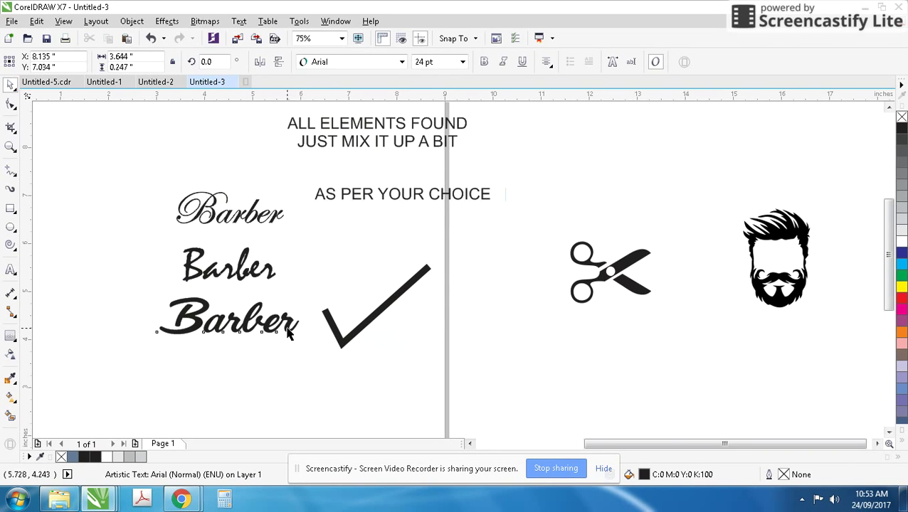
scroll(287, 326, "down", 1)
left_click_drag(459, 271, 640, 260)
left_click_drag(585, 113, 383, 348)
key("Delete")
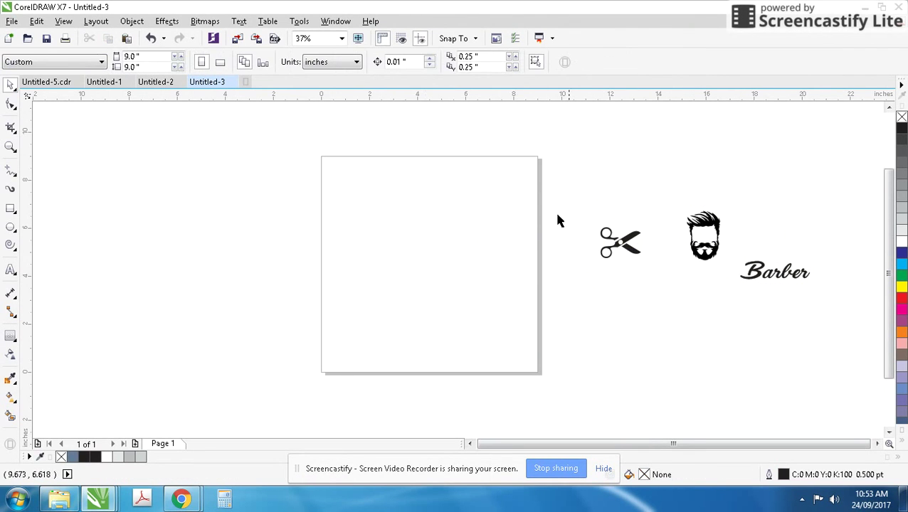
Step: Move the scissors, face and Barber word together onto the page, and shift the scissors up and inside its left edge
left_click_drag(543, 182, 775, 323)
left_click_drag(792, 285, 501, 285)
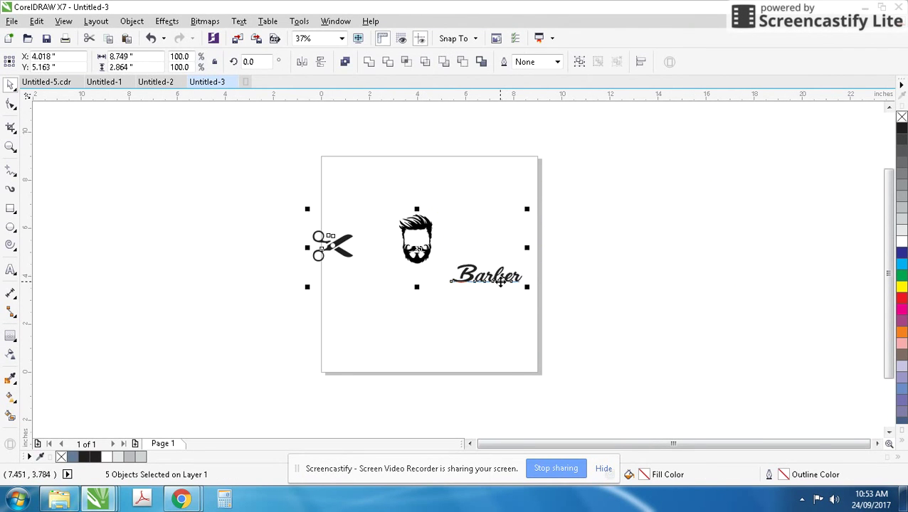
scroll(478, 221, "up", 1)
left_click(477, 221)
left_click_drag(206, 242, 260, 190)
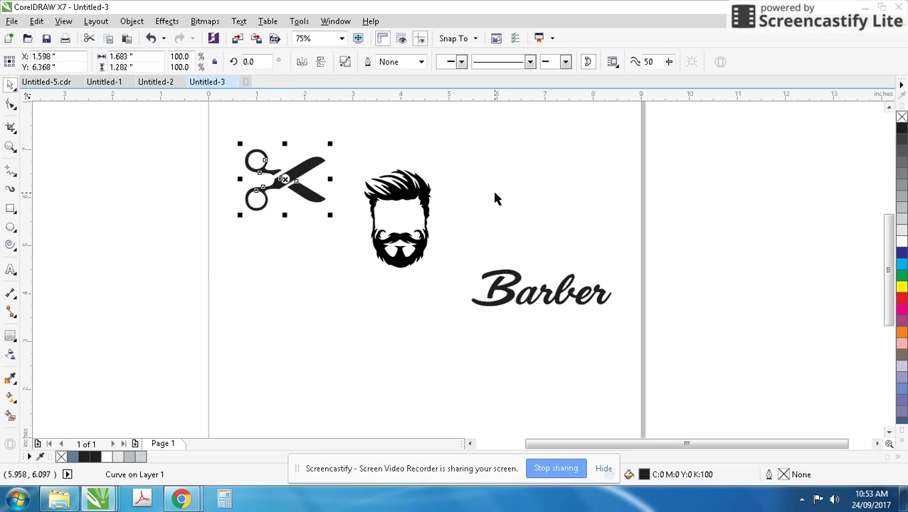
left_click(493, 192)
Step: Move the Barber word left and slightly down, and place the bearded face outside the page's left edge
left_click_drag(506, 286, 458, 303)
left_click(516, 283)
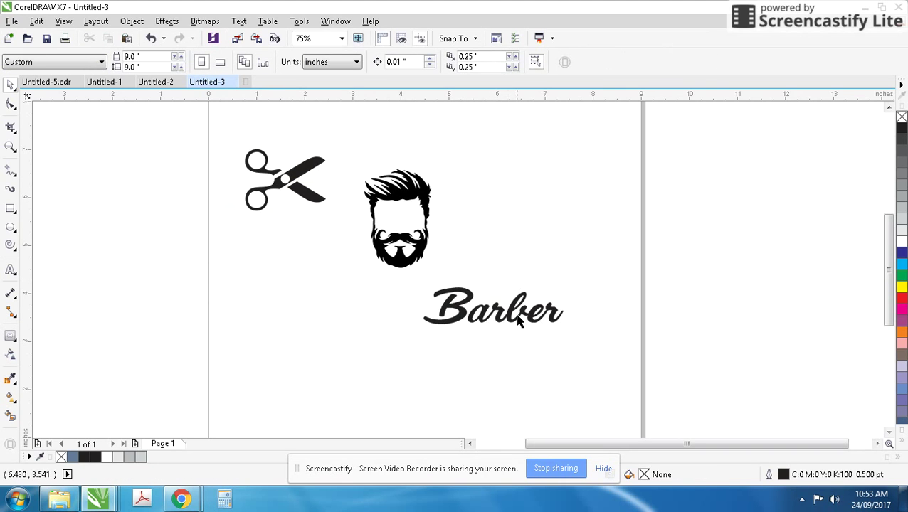
left_click_drag(403, 249, 126, 236)
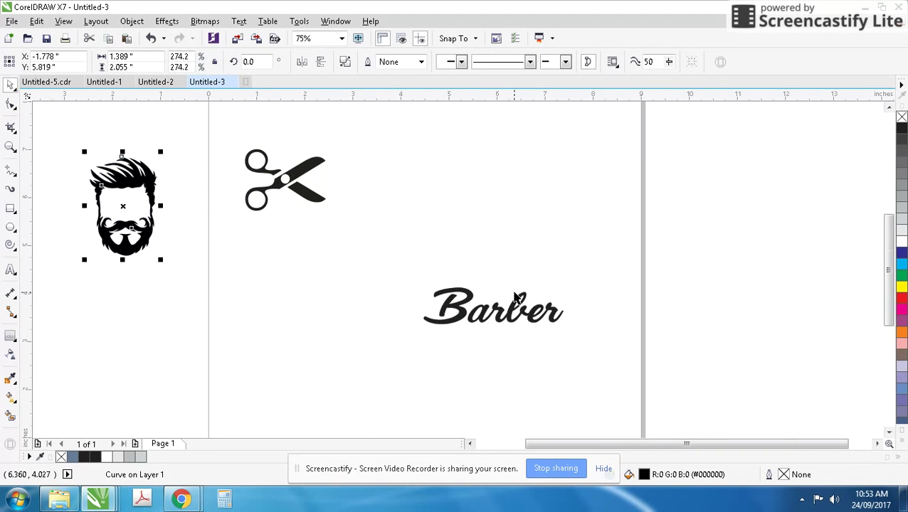
Step: Draw an upright rectangle about 1.5 by 2.2 inches in the empty page area left of the Barber word
scroll(514, 293, "up", 1)
left_click(424, 240)
left_click(17, 177)
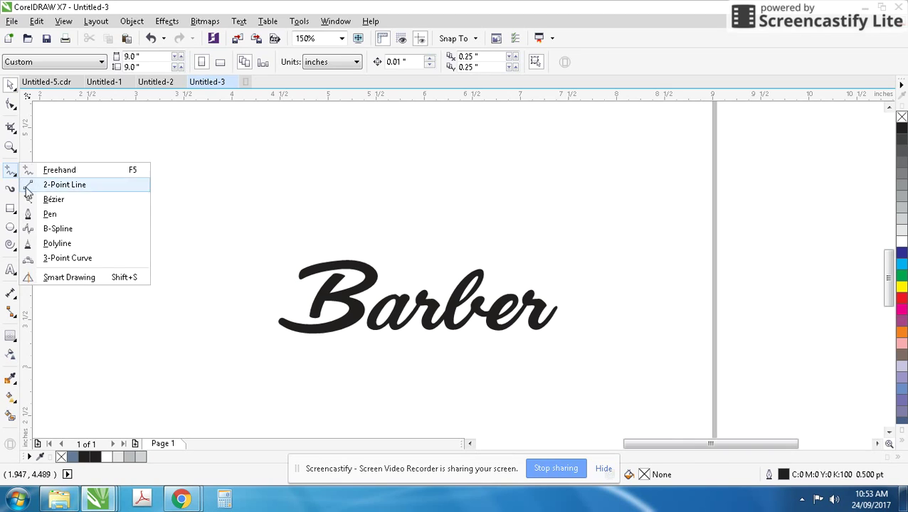
left_click(39, 213)
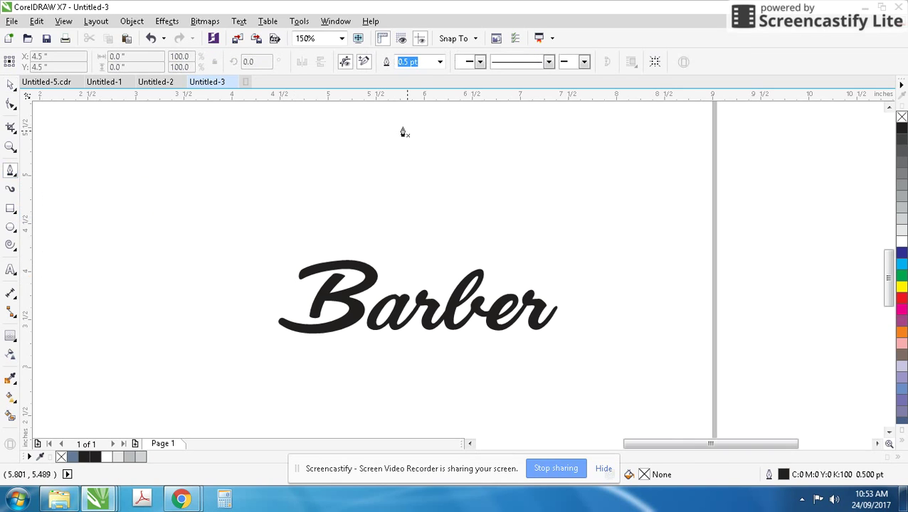
left_click(10, 208)
left_click_drag(182, 147, 296, 358)
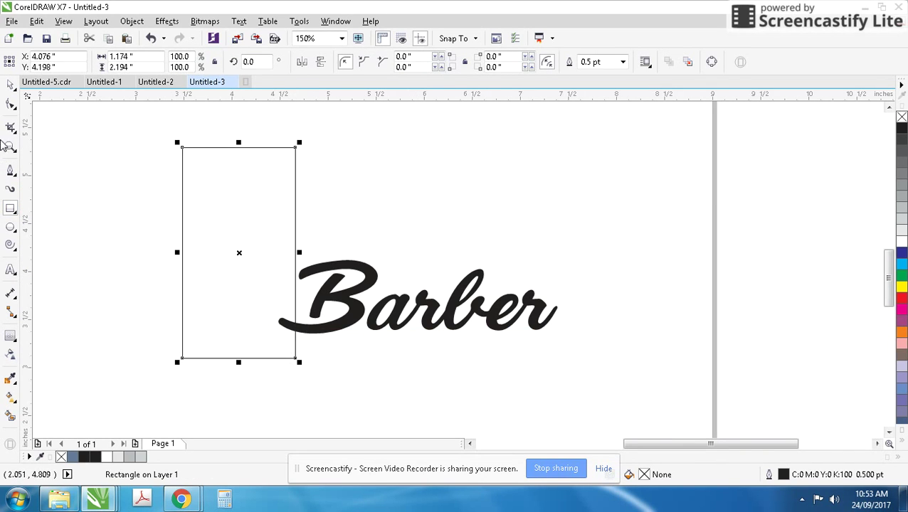
scroll(194, 175, "down", 1)
left_click_drag(469, 274, 333, 287)
Step: Draw a closed half shield about 1.46 by 2.19 inches inside the rectangle with the Pen tool, its straight side along the rectangle's right edge
scroll(408, 316, "up", 1)
left_click(10, 170)
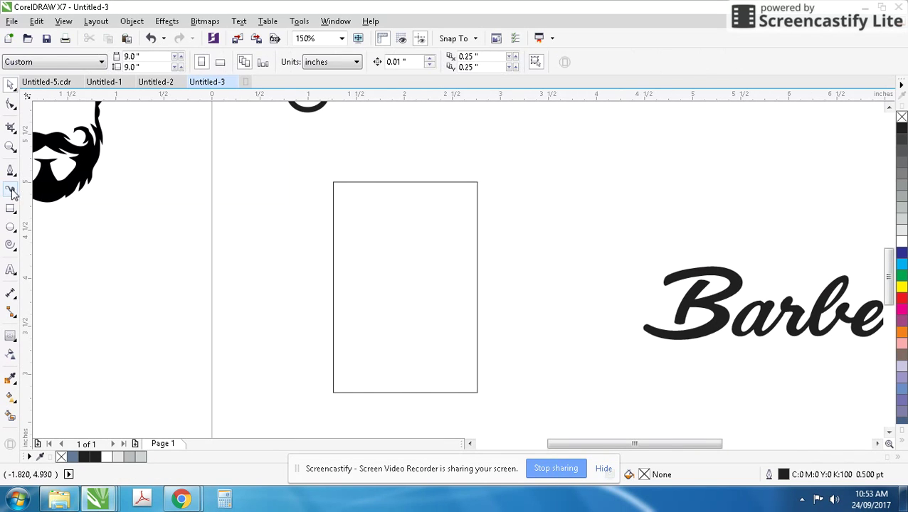
left_click(476, 182)
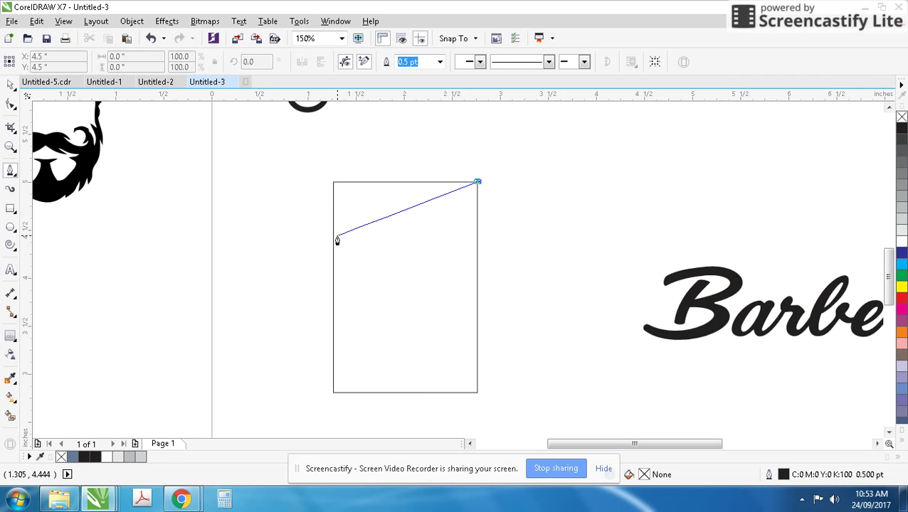
left_click_drag(337, 237, 268, 213)
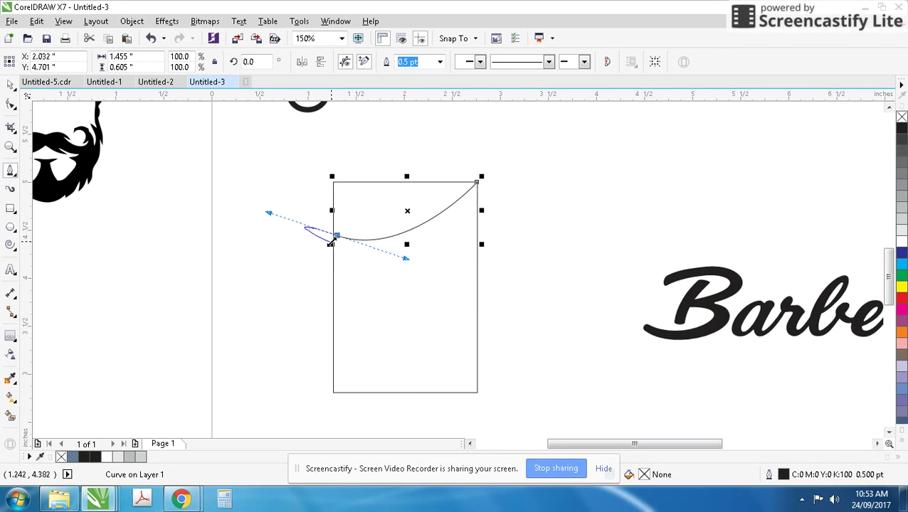
left_click_drag(477, 392, 583, 416)
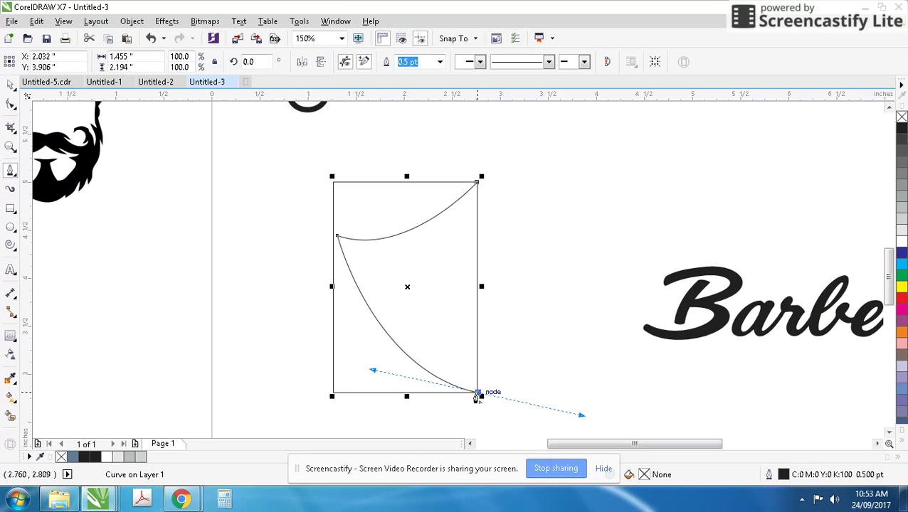
left_click(476, 392)
left_click(477, 184)
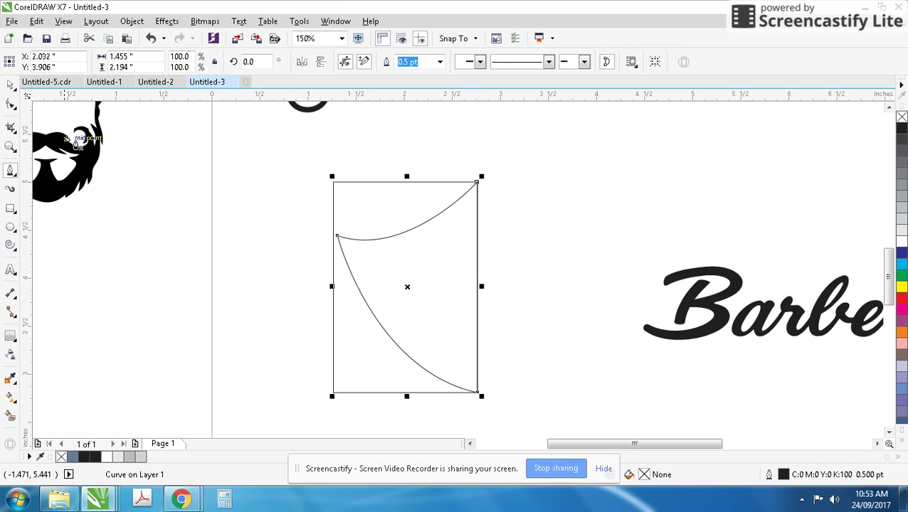
Step: Delete the rectangle enclosing the half-shield curve
left_click(14, 86)
left_click(381, 192)
key("Delete")
Step: Mirror a copy of the half shield to the right and weld the two halves into one shield
left_click(359, 282)
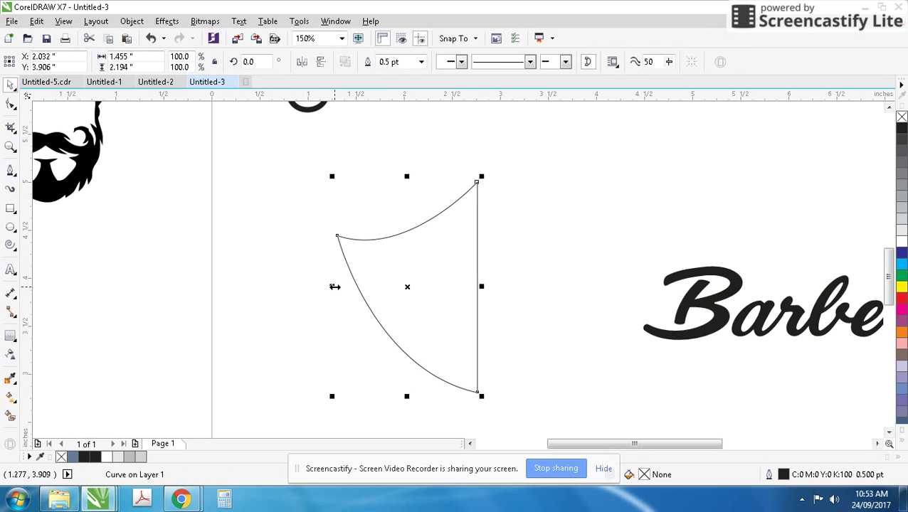
left_click_drag(334, 287, 522, 272)
right_click(528, 276)
left_click(436, 287, "shift")
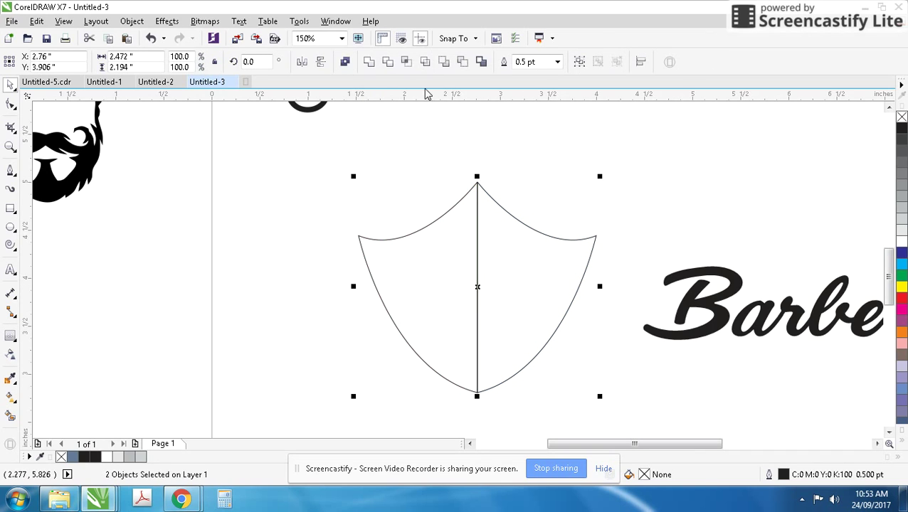
left_click(372, 63)
scroll(472, 229, "down", 2)
scroll(475, 275, "up", 2)
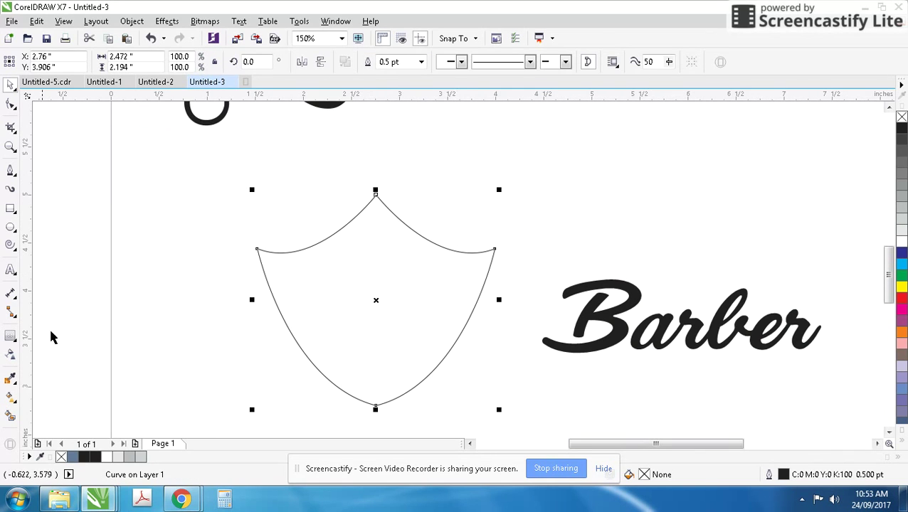
Step: Add an inward contour to the shield and fill the band between the outlines with blue-grey using Smart Fill
left_click(10, 335)
left_click_drag(256, 267, 258, 300)
left_click(10, 417)
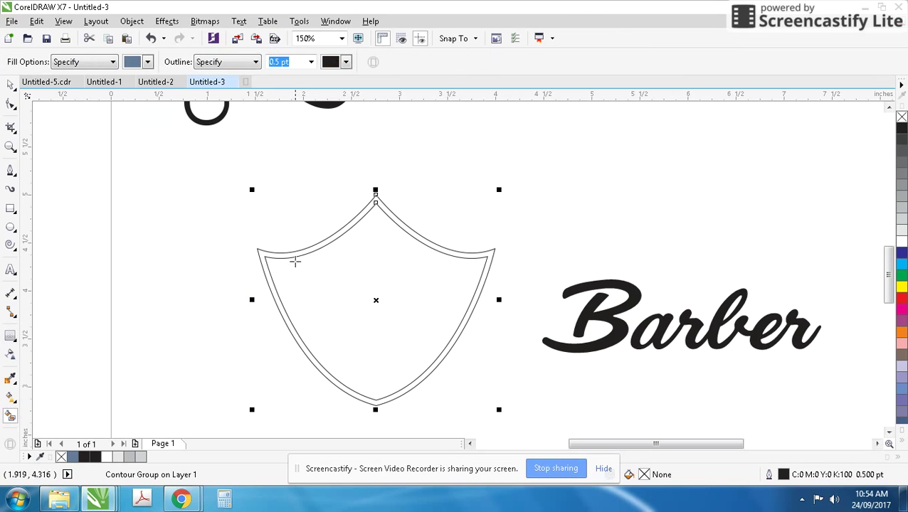
left_click(293, 254)
Step: Move the blue-grey shield border to the right and delete the original contoured shield
left_click(10, 84)
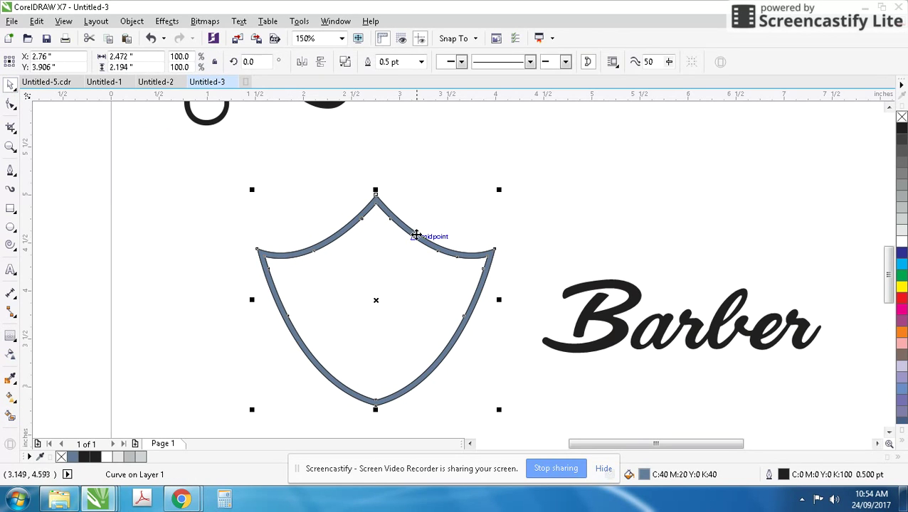
left_click_drag(416, 235, 539, 223)
left_click(341, 271)
key("Delete")
scroll(506, 272, "down", 1)
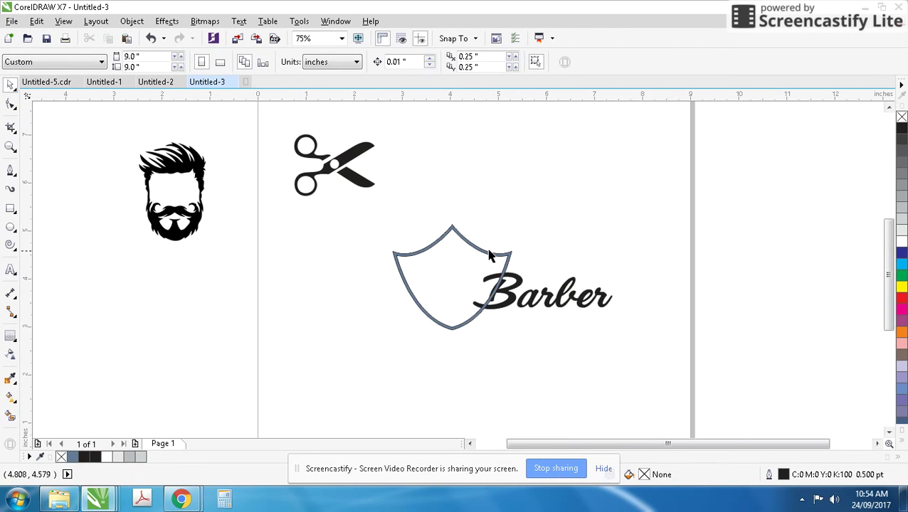
Step: Undo the shield work back to the half-shield curve inside its rectangle
left_click(513, 264)
scroll(517, 268, "up", 1)
key("ctrl+z")
key("ctrl+z")
key("ctrl+z")
key("ctrl+z")
key("ctrl+z")
key("ctrl+z")
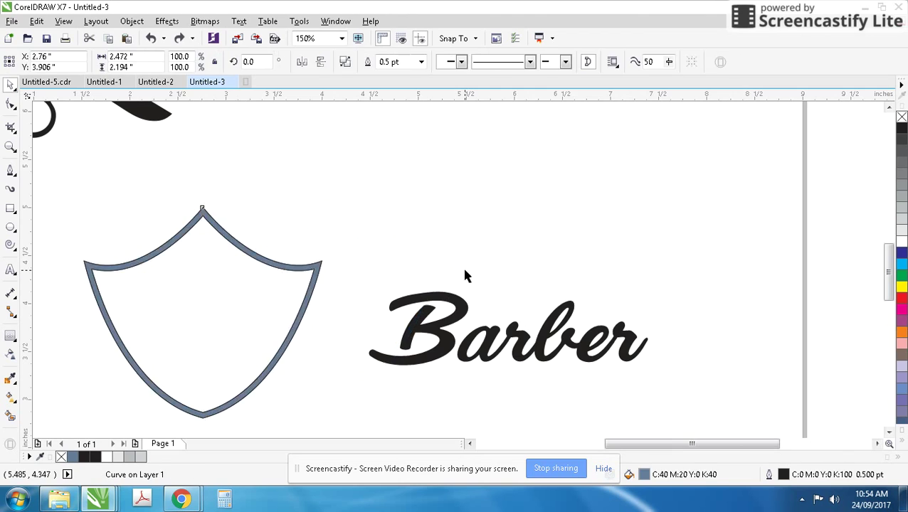
key("ctrl+z")
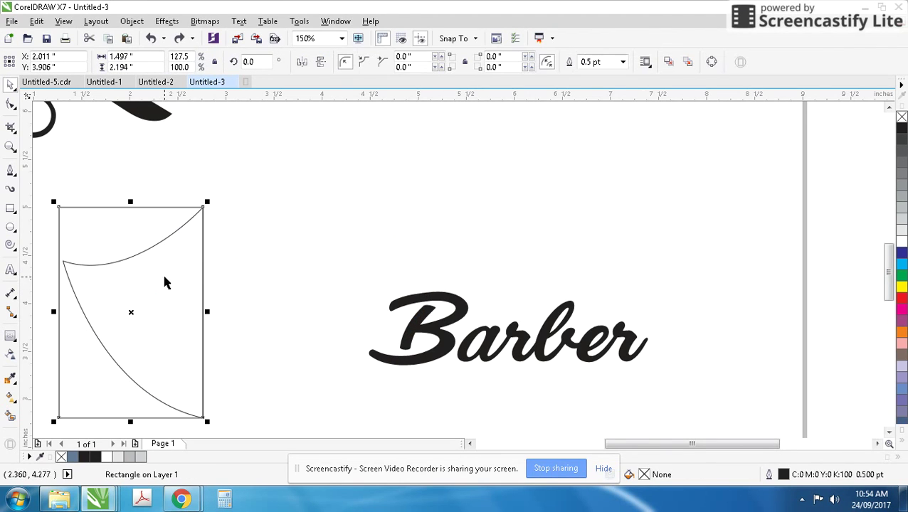
Step: Move the half shield's left corner node up and inward, and adjust the curve handle of its upper edge
left_click(10, 105)
left_click_drag(64, 263, 90, 245)
left_click_drag(160, 268, 165, 270)
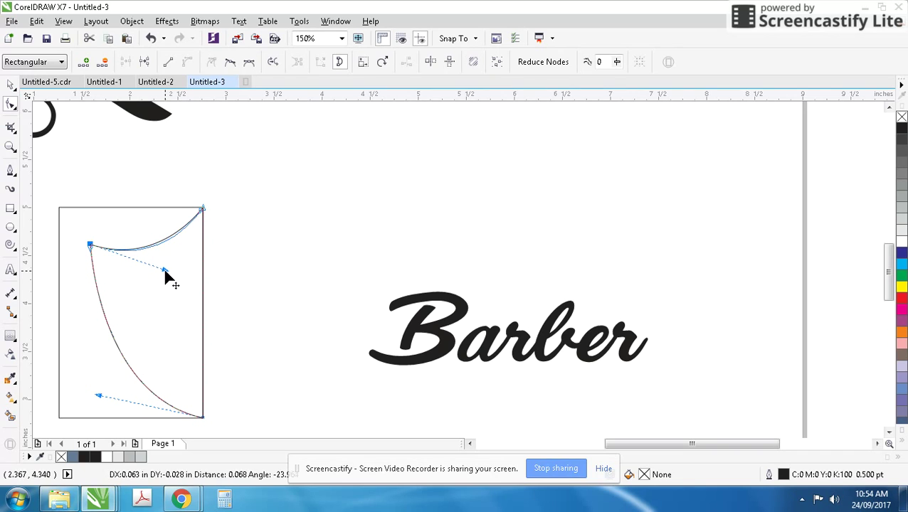
Step: Delete the rectangle around the reshaped half shield
left_click(10, 86)
left_click(45, 140)
left_click(86, 239)
key("Delete")
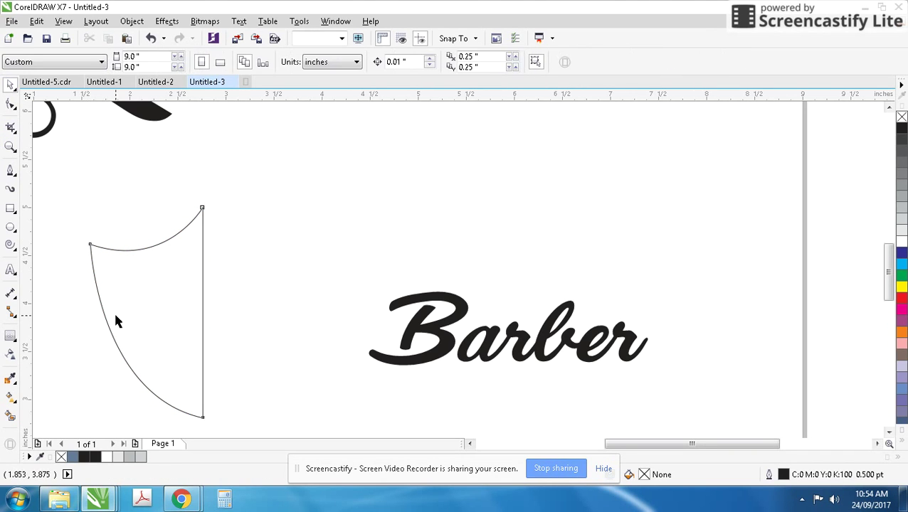
Step: Mirror a copy of the reshaped half across its straight edge and weld both halves into a single shield
left_click(102, 312)
left_click_drag(84, 312, 247, 307)
right_click(247, 307)
left_click(176, 278, "shift")
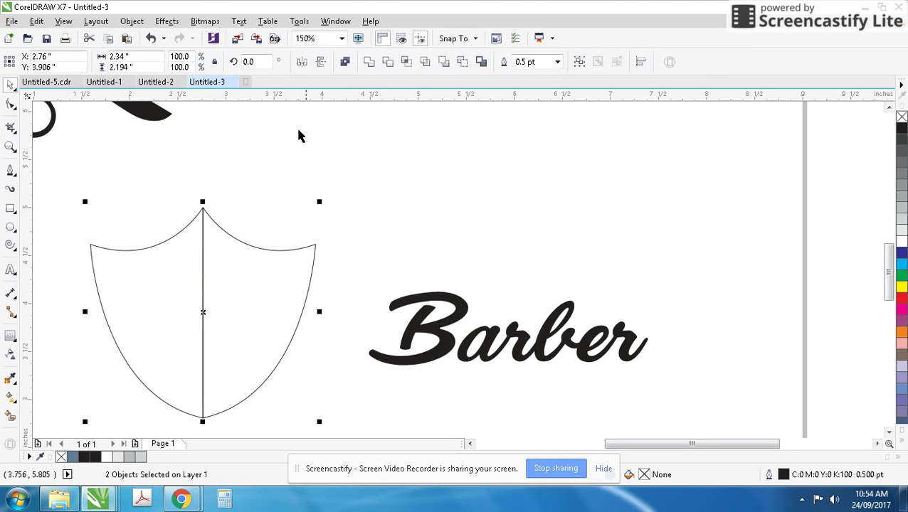
left_click(386, 62)
Step: Add an inward contour with an offset of about 0.054 inches to the shield and smart-fill the border band with blue-grey
left_click(10, 336)
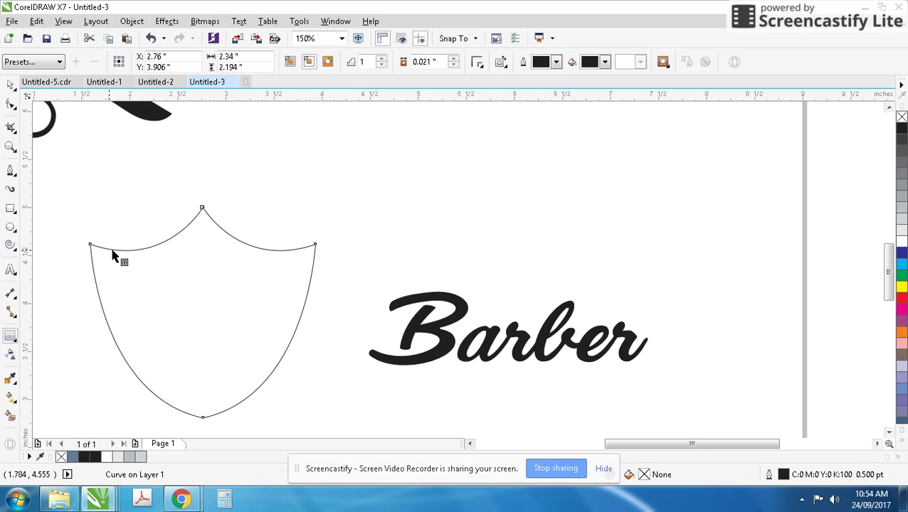
mouse_move(111, 252)
left_mouse_down()
mouse_move(111, 262)
mouse_move(98, 241)
mouse_move(94, 257)
left_mouse_up()
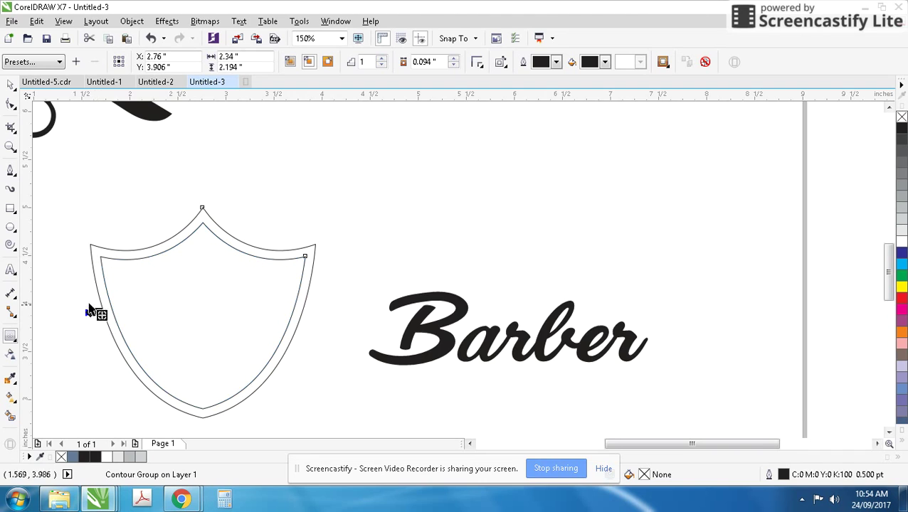
scroll(94, 310, "up", 2)
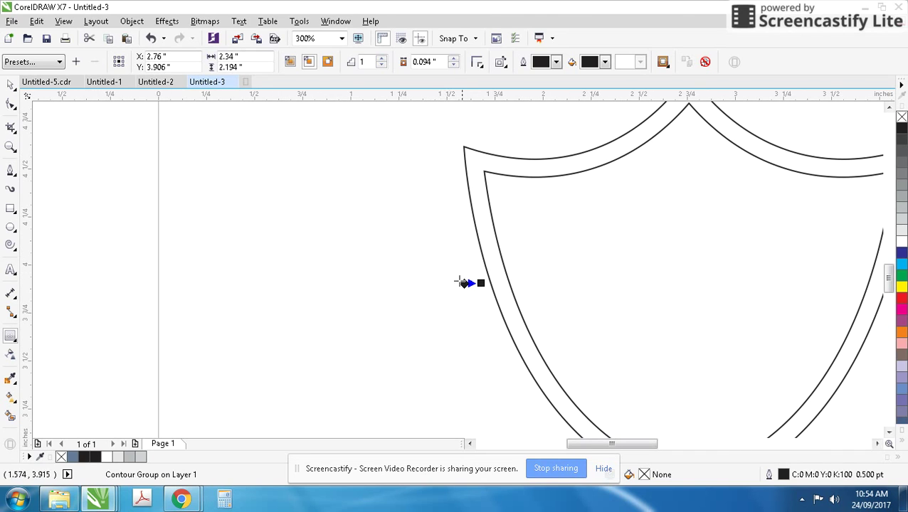
left_click_drag(470, 283, 476, 283)
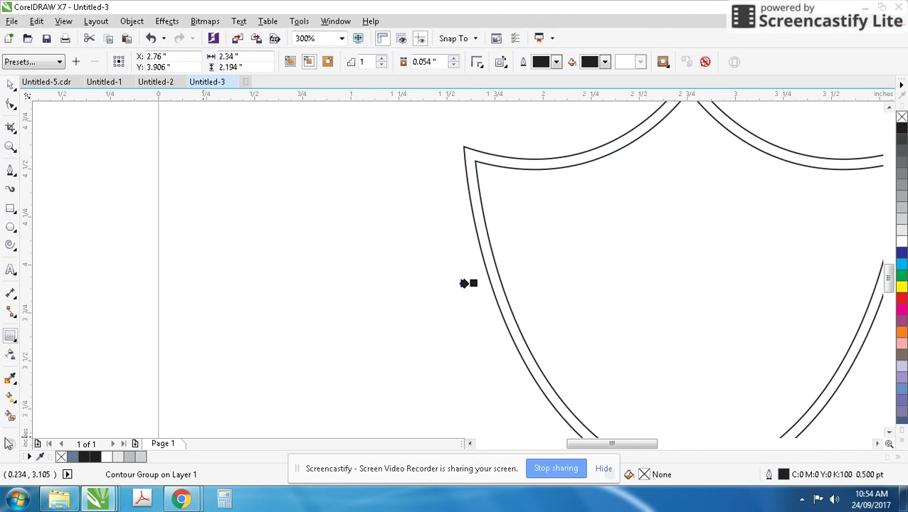
left_click(11, 416)
left_click(488, 264)
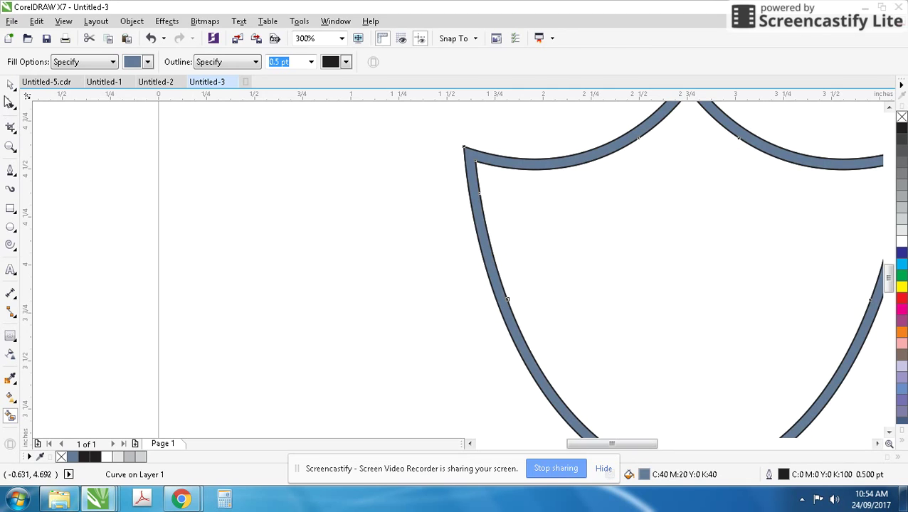
Step: Move the filled shield border right over the Barber word and delete the original contoured shield
left_click(10, 85)
scroll(656, 286, "down", 2)
left_click_drag(464, 265, 602, 277)
left_click_drag(553, 196, 305, 360)
key("Delete")
Step: Enlarge the Barber word and the shield border together about their centre until the shield is about 4.1 inches wide
scroll(633, 276, "up", 1)
left_click(529, 288)
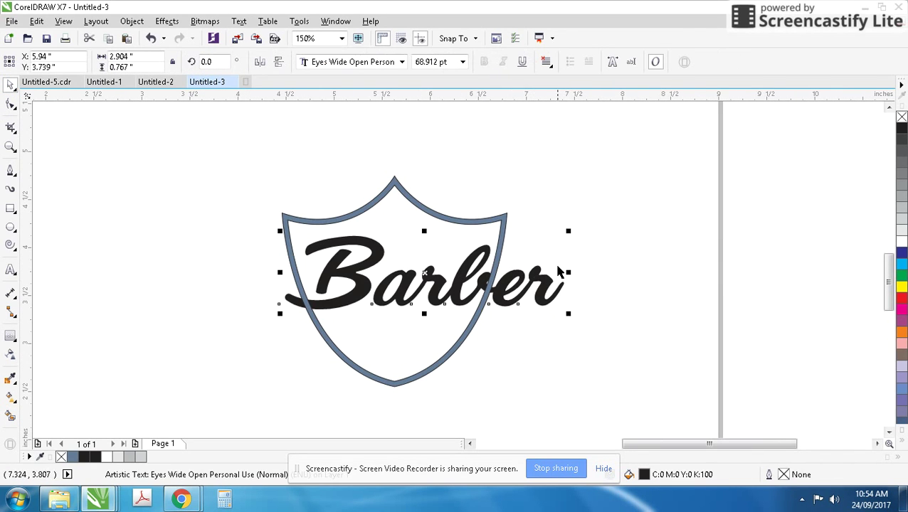
left_click(507, 226, "shift")
scroll(483, 258, "down", 2)
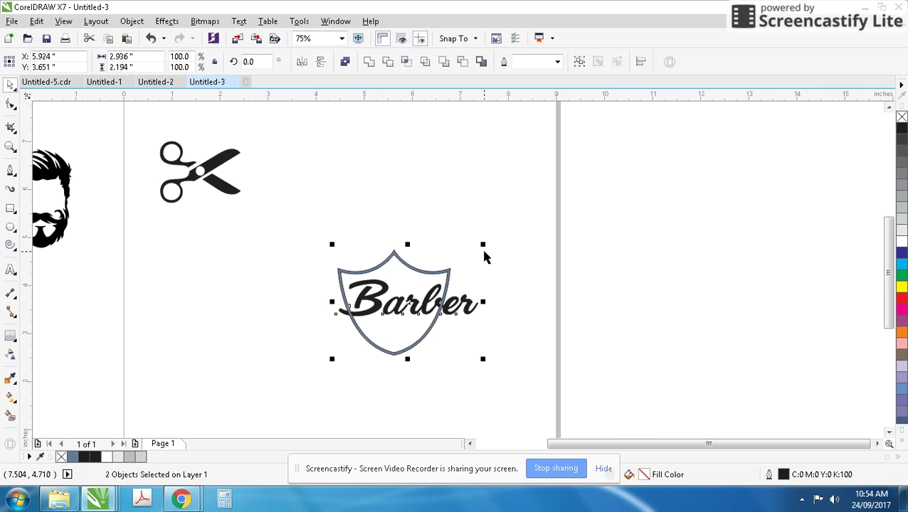
left_click_drag(484, 247, 567, 206)
left_click_drag(569, 264, 229, 344)
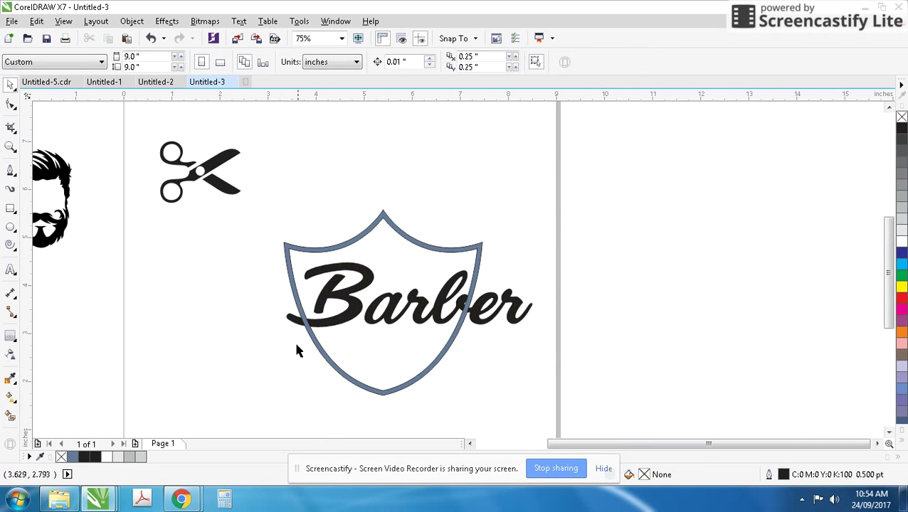
Step: Shrink the Barber word to about 2.6 inches wide and centre it inside the shield
left_click(292, 321)
key("space")
left_click_drag(281, 334, 342, 340)
left_click_drag(410, 298, 385, 308)
left_click(474, 275, "shift")
Step: Change the fill and outline of the shield border to black
left_click(478, 265)
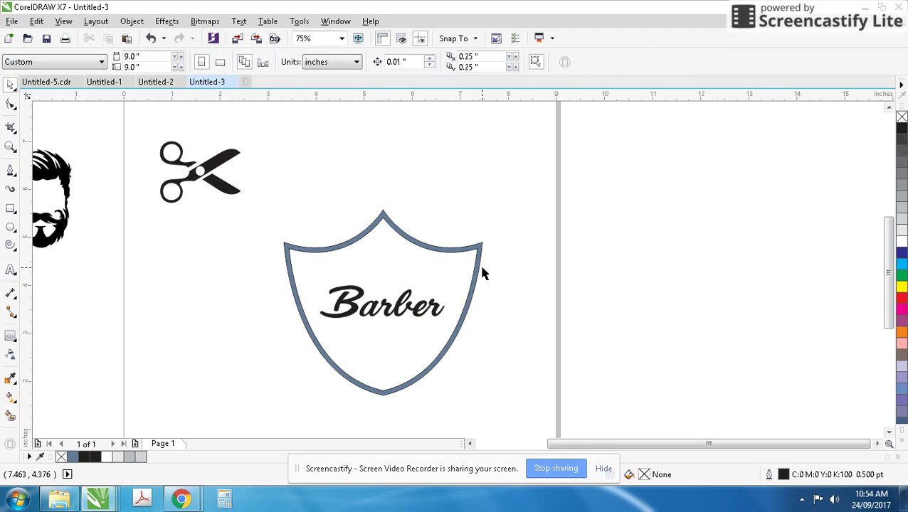
right_click(901, 125)
left_click(596, 193)
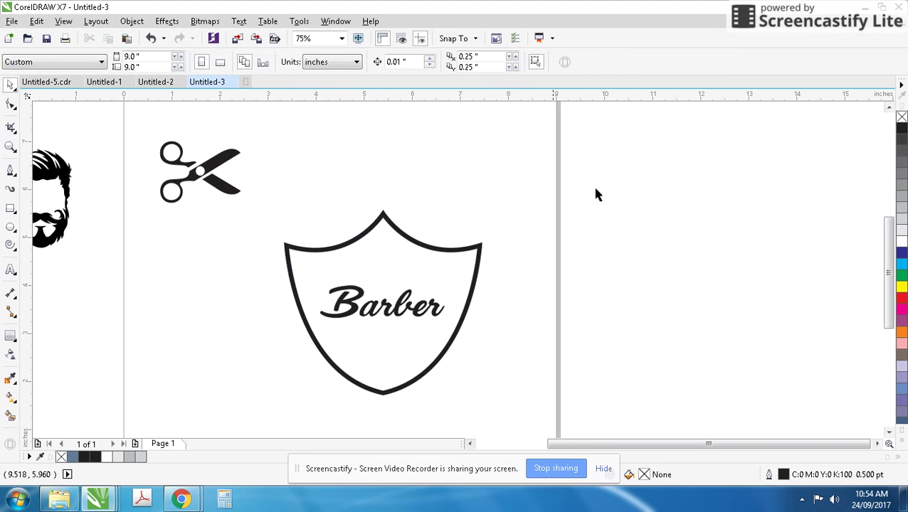
Step: Move the bearded face onto the page below the scissors and fill it with light grey
left_click_drag(389, 243, 492, 277)
left_click_drag(170, 221, 344, 300)
left_click(900, 228)
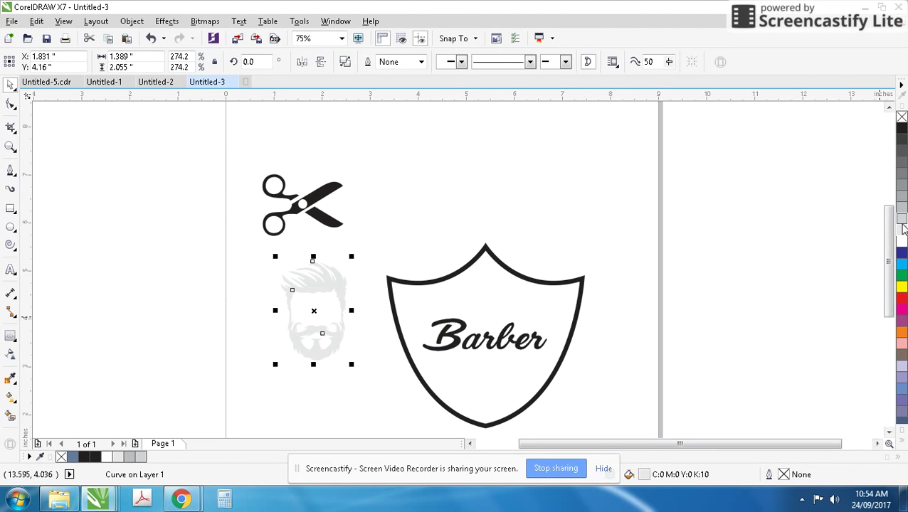
Step: Align the grey face horizontally and vertically to the centre of the shield
left_click(529, 283, "shift")
key("c")
key("e")
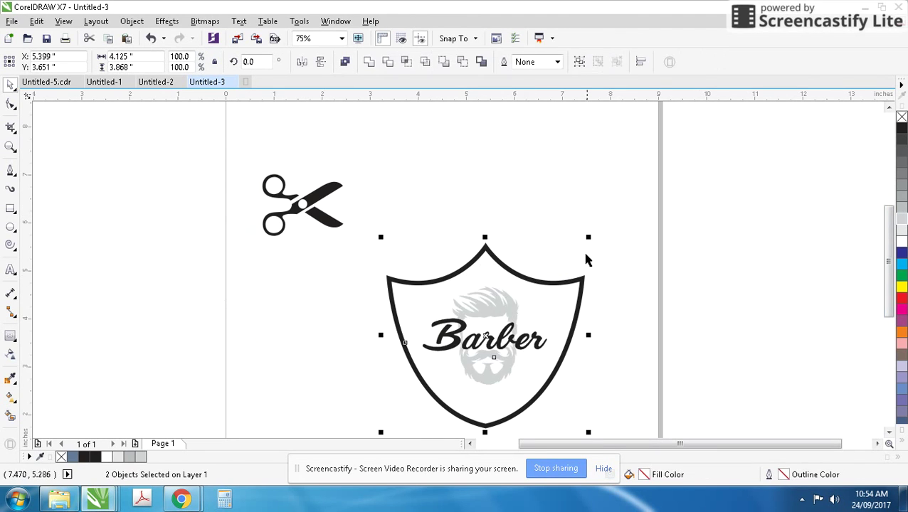
Step: Enlarge the Barber word about its centre to about 2.93 inches wide
scroll(535, 312, "up", 2)
left_click(462, 281)
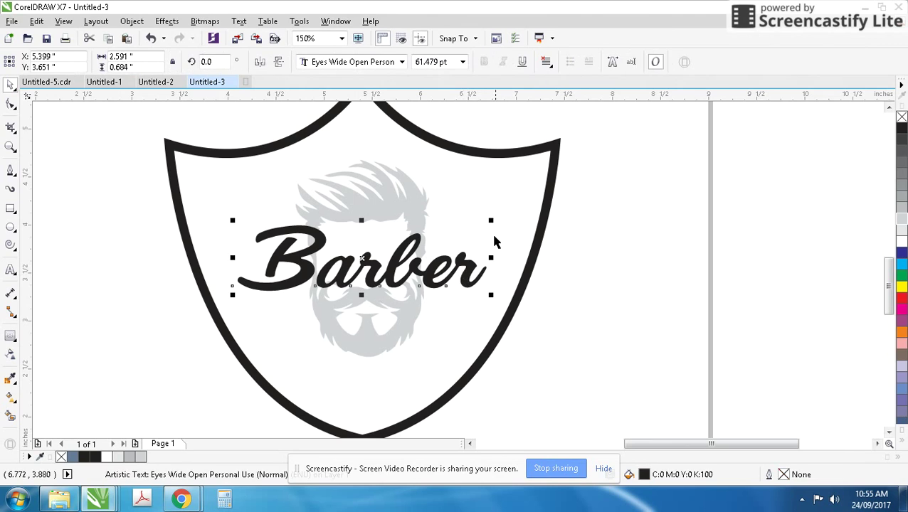
left_click_drag(494, 220, 507, 215)
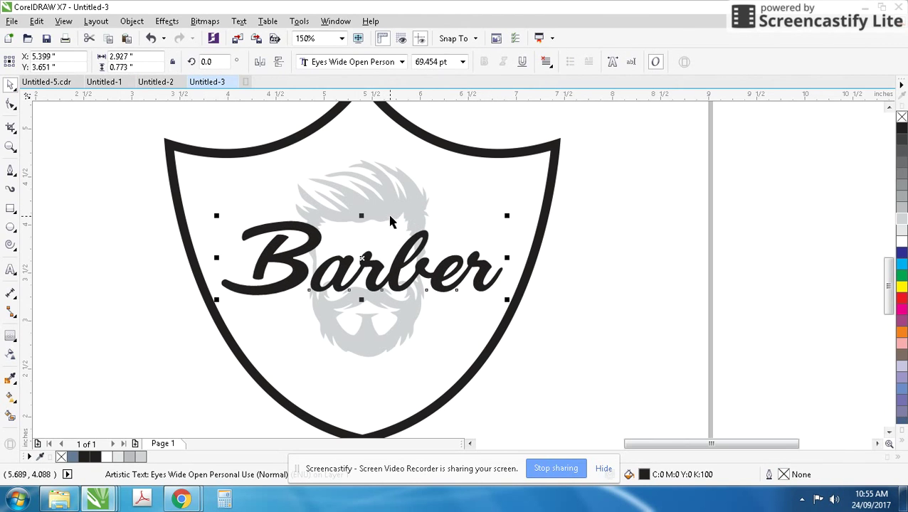
left_click(391, 222, "shift")
left_click(587, 201)
Step: Give the Barber word a 1.5 pt outline placed behind its fill
left_click(284, 255)
key("ctrl+q")
key("ctrl+z")
key("F12")
left_click(368, 163)
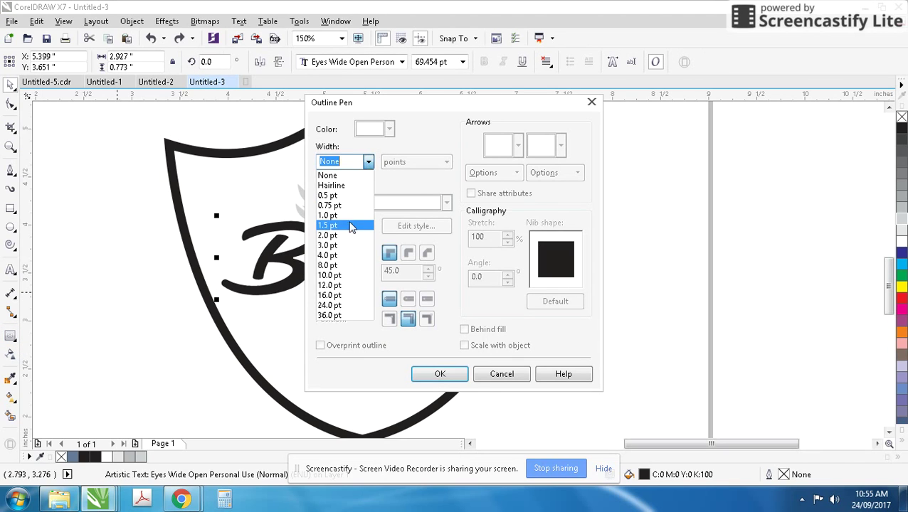
left_click(352, 226)
left_click(464, 328)
key("Return")
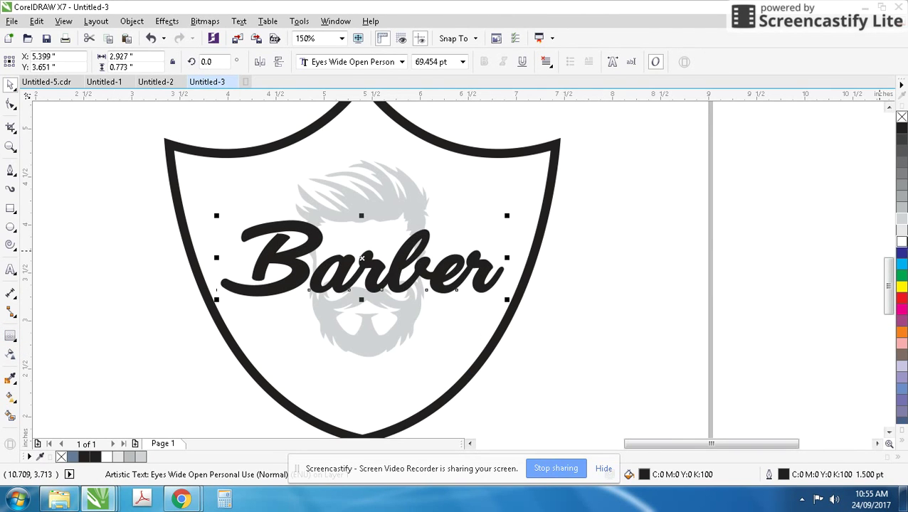
Step: Make the Barber word's outline white and 2.0 pt wide, with round corners and round line caps
right_click(902, 242)
key("F12")
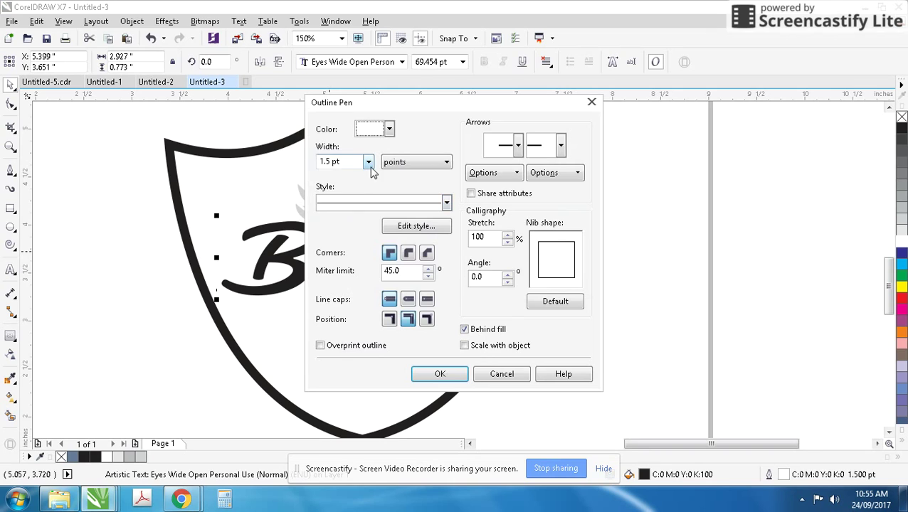
left_click(369, 168)
left_click(362, 240)
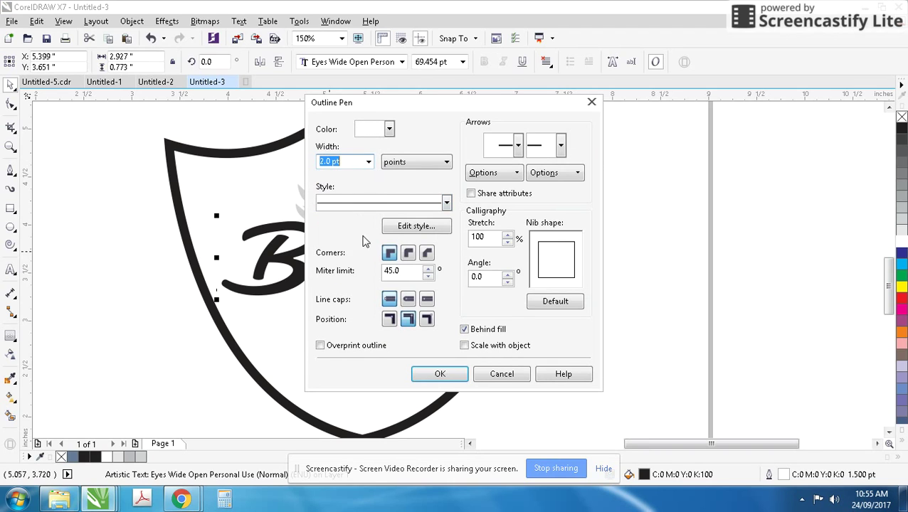
left_click(407, 298)
left_click(411, 253)
key("Return")
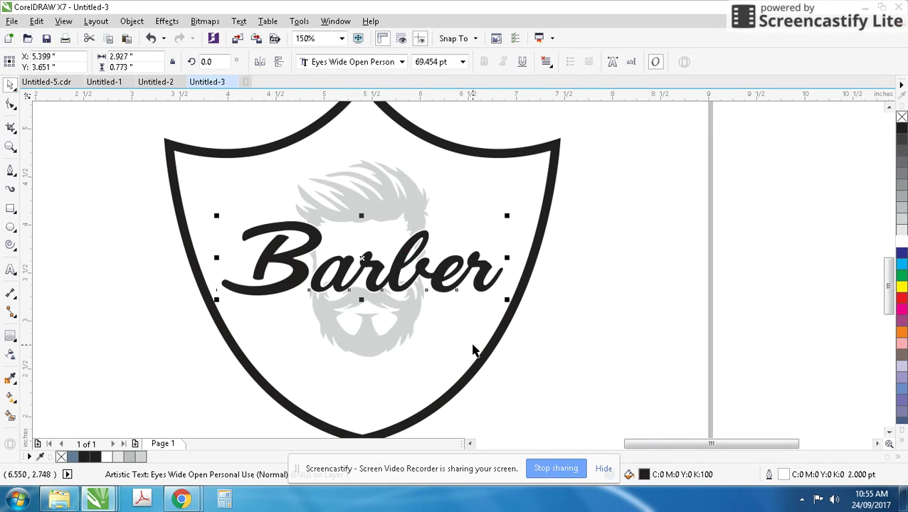
Step: Move the Barber word and the grey face together about 0.15 inch lower inside the shield
key("F12")
key("Return")
scroll(377, 256, "down", 1)
left_click(460, 251, "shift")
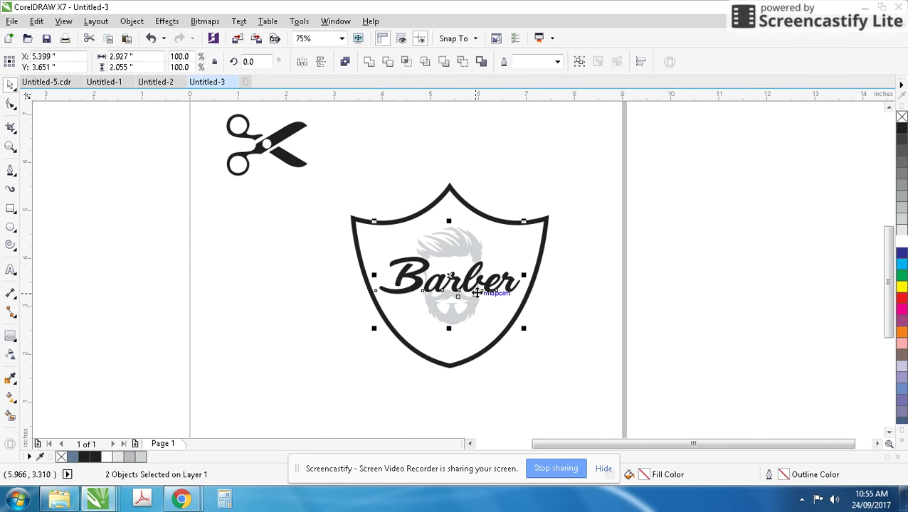
scroll(477, 291, "up", 1)
left_click_drag(449, 279, 449, 293)
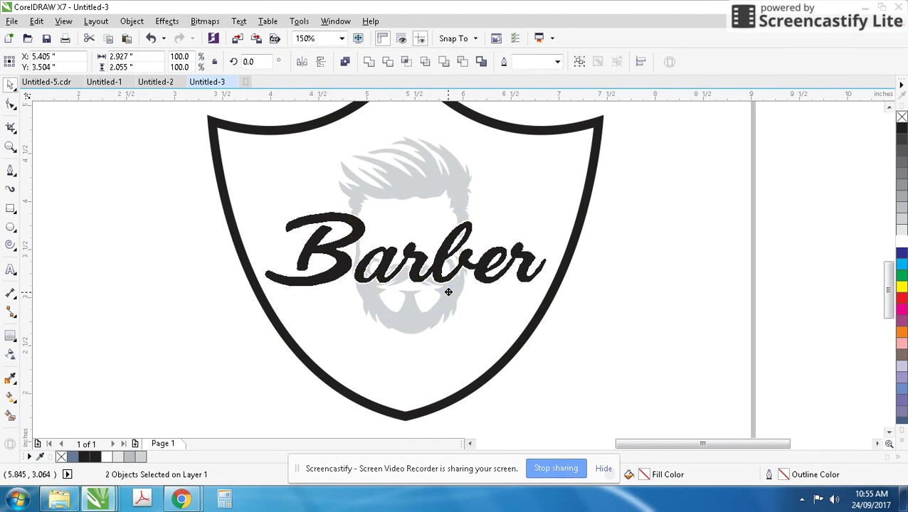
left_click(596, 313)
Step: Move the scissors over the upper part of the B and rotate them to about 330.65 degrees
scroll(596, 314, "down", 2)
left_click_drag(357, 189, 474, 312)
scroll(463, 277, "up", 4)
left_click(461, 252)
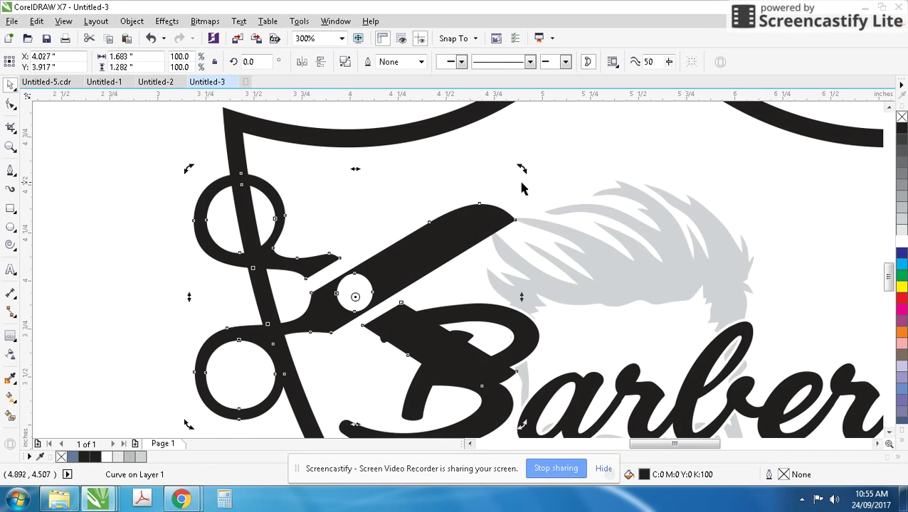
left_click_drag(520, 170, 537, 278)
left_click(486, 271)
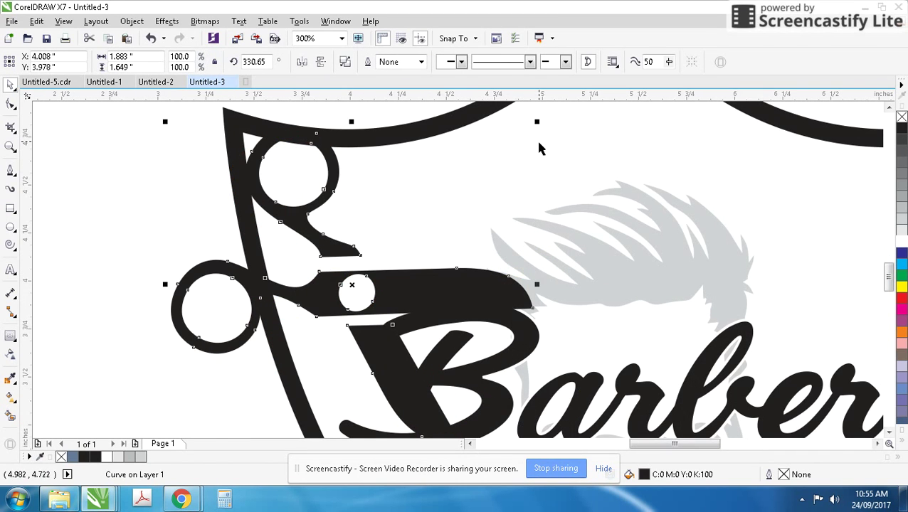
Step: Scale the scissors down to about 0.63 by 0.55 inch and place them at the tip of the B's top stroke
left_click_drag(536, 123, 416, 229)
left_click_drag(402, 283, 428, 296)
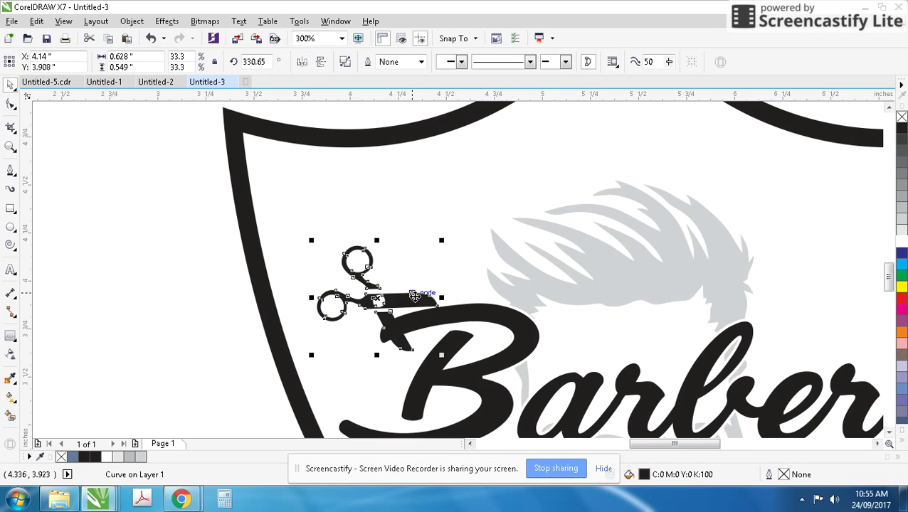
scroll(418, 318, "up", 2)
scroll(459, 281, "up", 2)
left_click_drag(418, 202, 446, 193)
Step: Convert the Barber word to curves and nudge the scissors so their blades straddle the B's top stroke
left_click(547, 249)
key("ctrl+q")
scroll(567, 249, "down", 2)
scroll(459, 272, "up", 2)
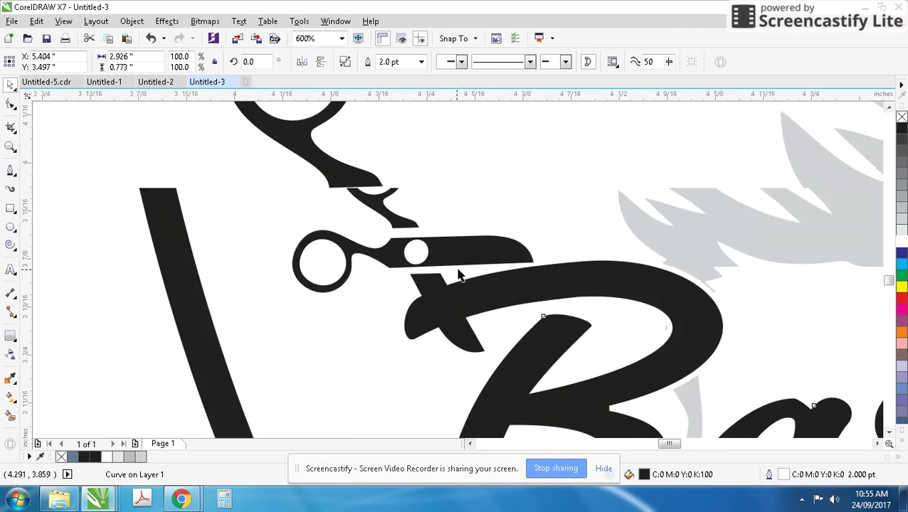
left_click_drag(477, 234, 488, 234)
Step: Draw a rectangle about 0.2 by 0.128 inch over the crossing of the lower blade and the B's top stroke
left_click(11, 210)
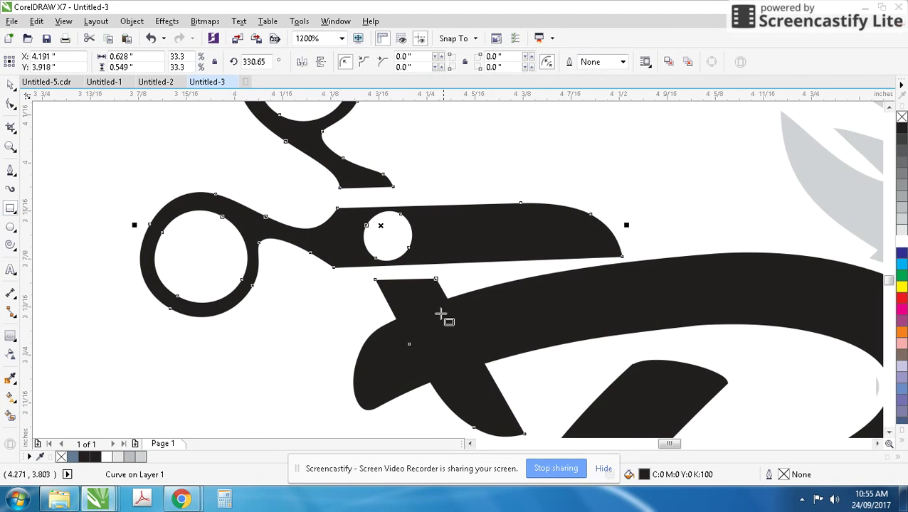
left_click_drag(345, 286, 505, 391)
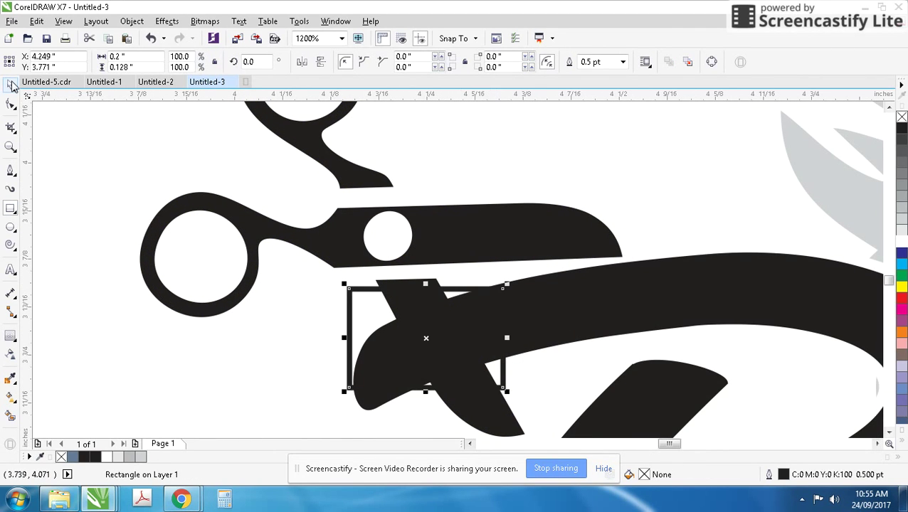
left_click(657, 278, "shift")
left_click(517, 173)
Step: Rotate the scissors to about 317.6 degrees and shift them slightly onto the B's top stroke
double_click(556, 234)
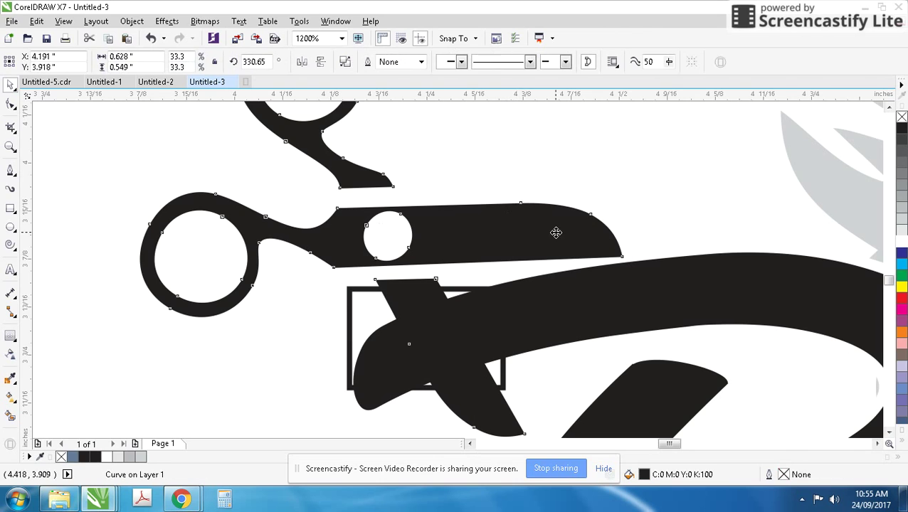
scroll(650, 327, "down", 1)
left_click_drag(442, 119, 465, 146)
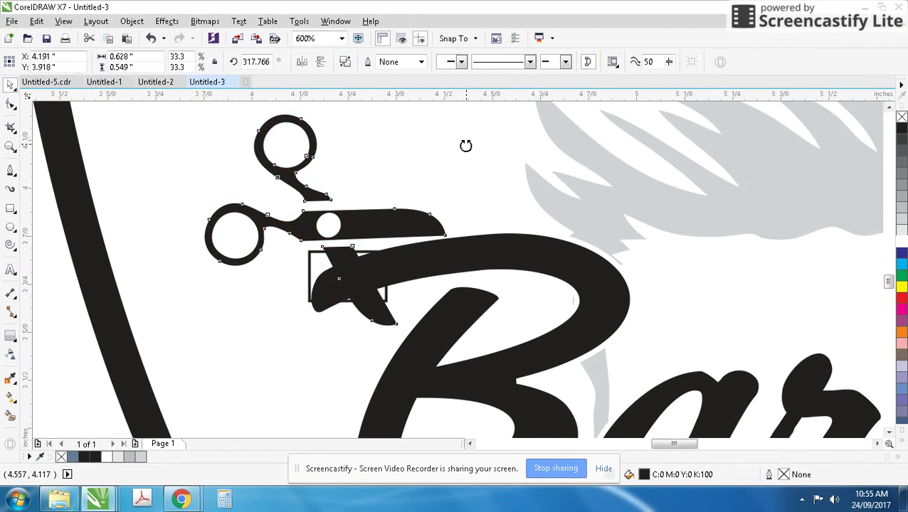
scroll(459, 270, "up", 2)
left_click_drag(462, 255, 482, 259)
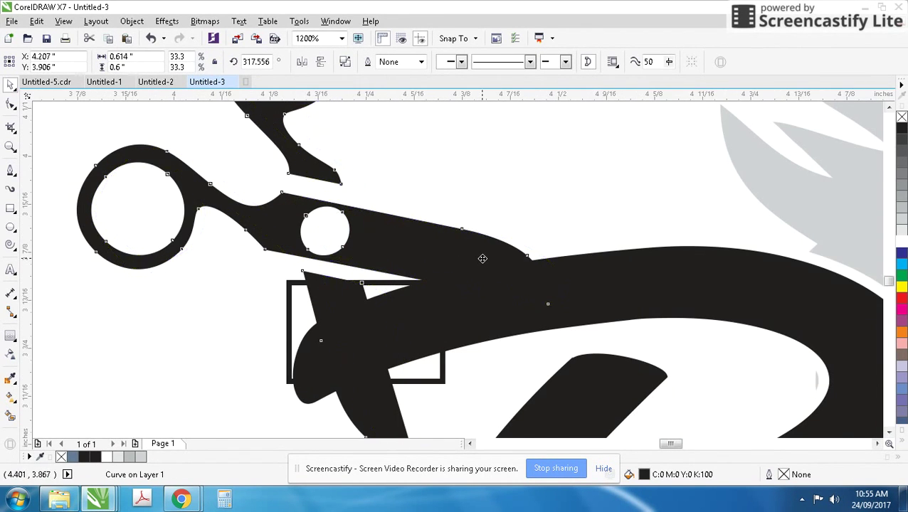
scroll(482, 259, "down", 1)
scroll(446, 299, "up", 1)
Step: Adjust the rectangle over the stroke tip and intersect it with the Barber word to create a separate B fragment
left_click(444, 290)
left_click_drag(442, 292, 439, 301)
left_click(434, 176, "shift")
left_click(407, 63)
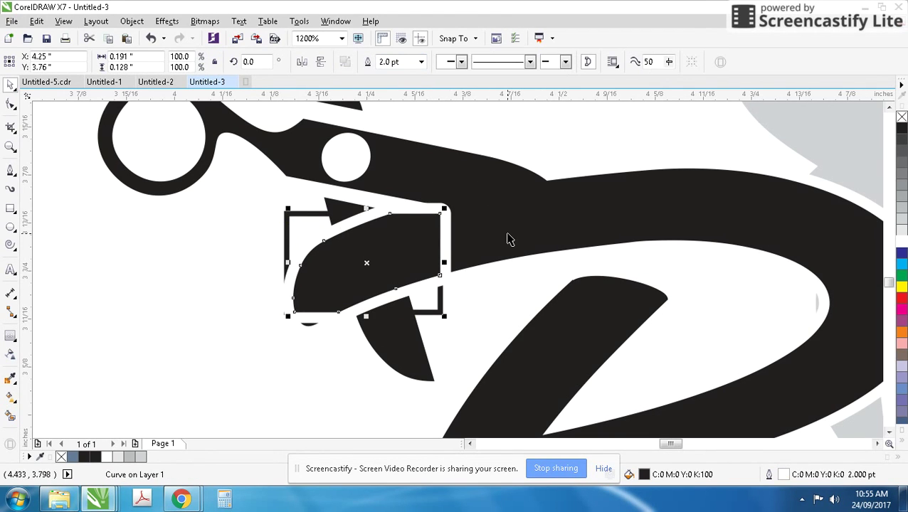
Step: Try removing the B fragment's outline, undo that, and delete the rectangle around the fragment
right_click(901, 118)
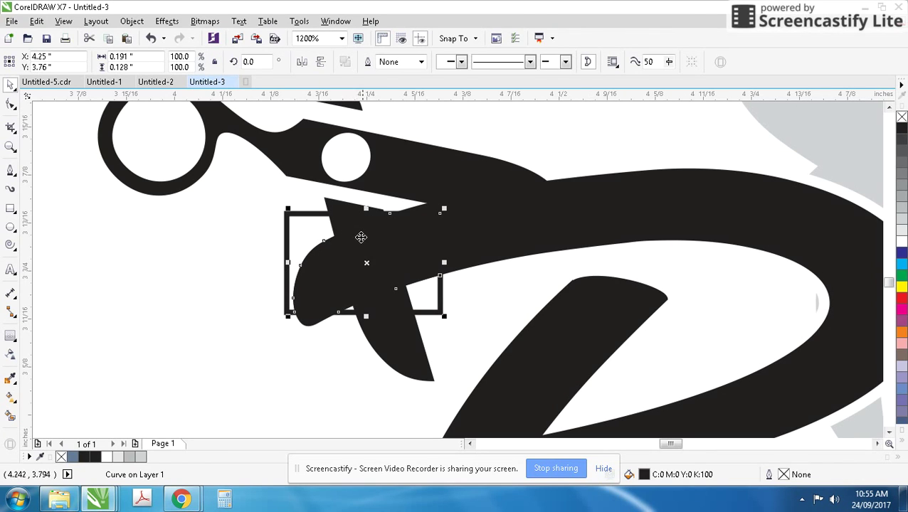
key("ctrl+z")
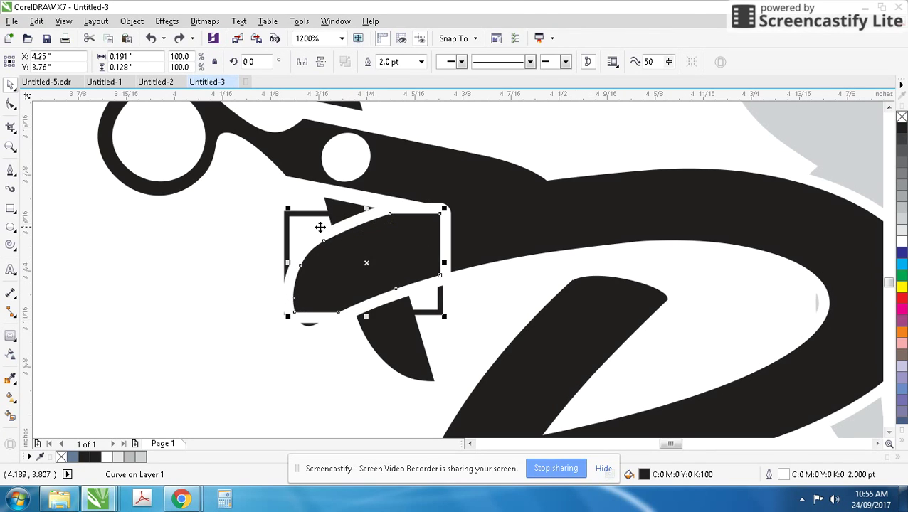
left_click(299, 228)
key("Delete")
Step: Fill the scissors with white and give them a 3.0 pt outline
left_click(437, 189)
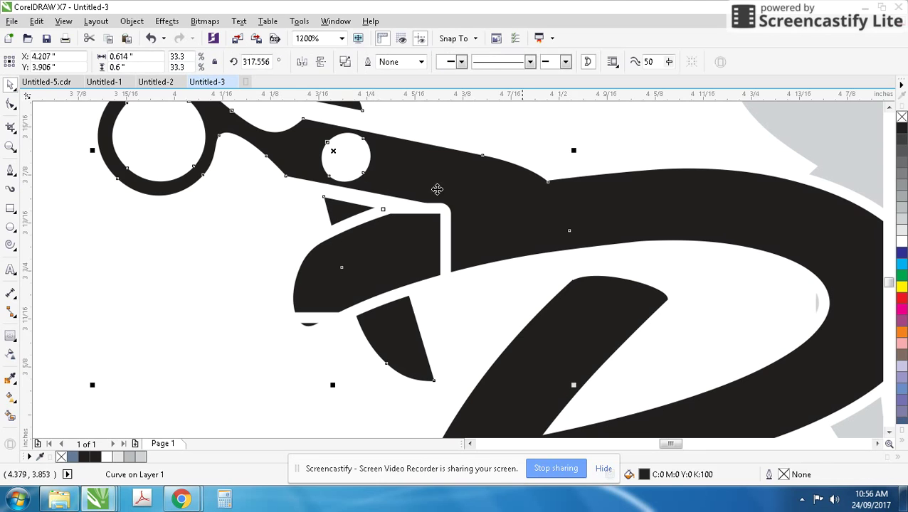
left_click(901, 242)
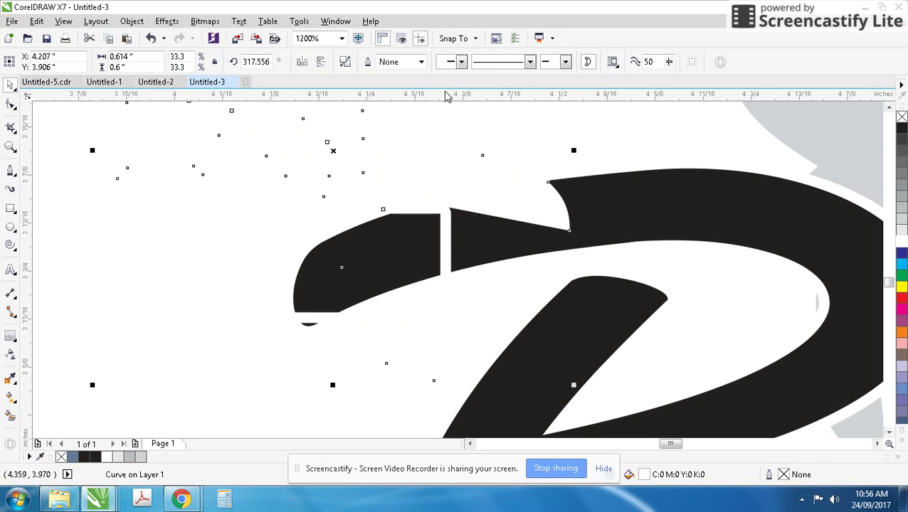
left_click(421, 62)
left_click(403, 145)
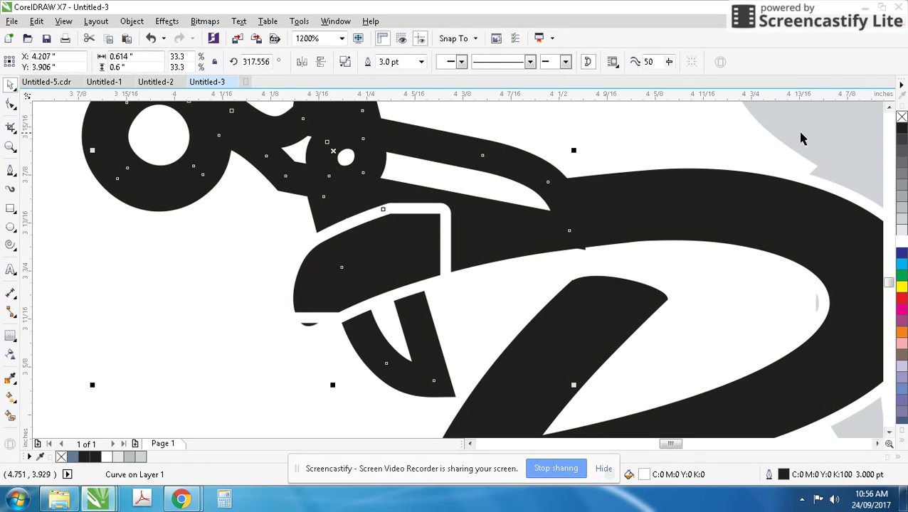
Step: Give the scissors' outline round corners and round line caps, place it behind the fill, and make it scale with the object
key("F12")
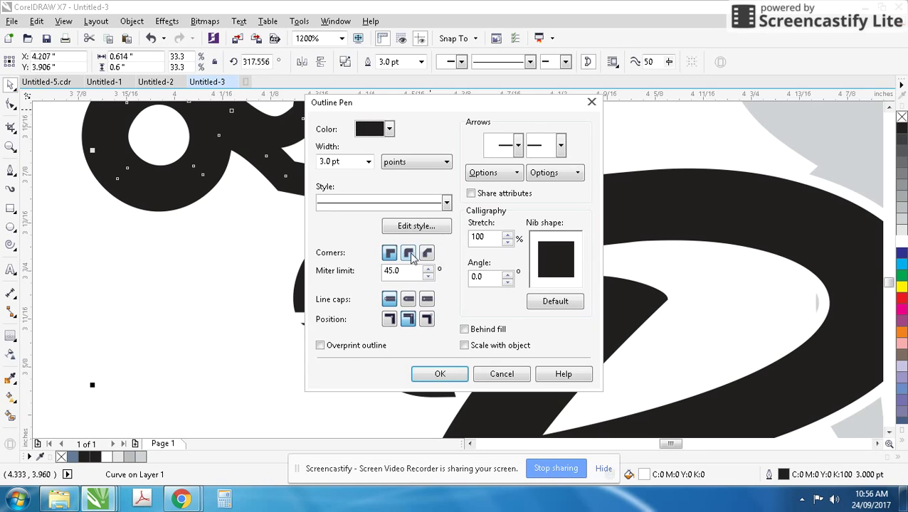
left_click(410, 254)
key("Return")
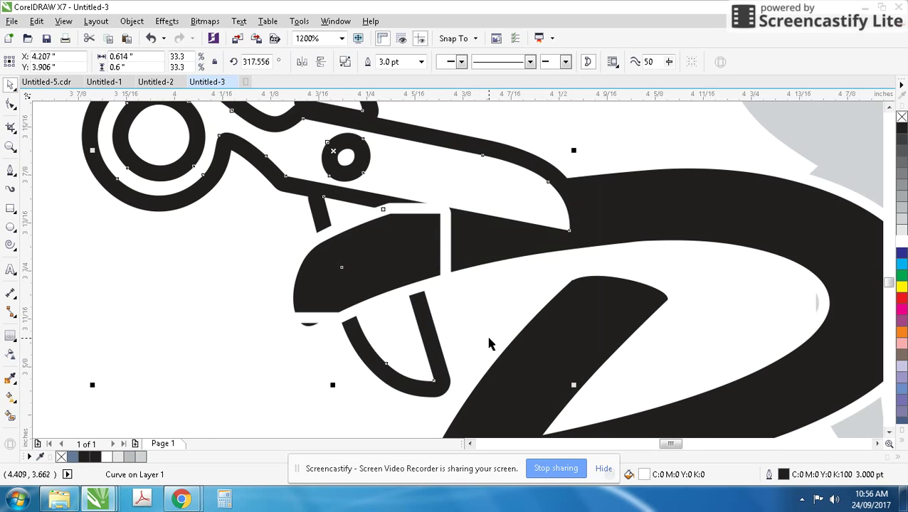
Step: Set the scissors' outline width to 1.5 pt
scroll(521, 274, "down", 2)
key("F12")
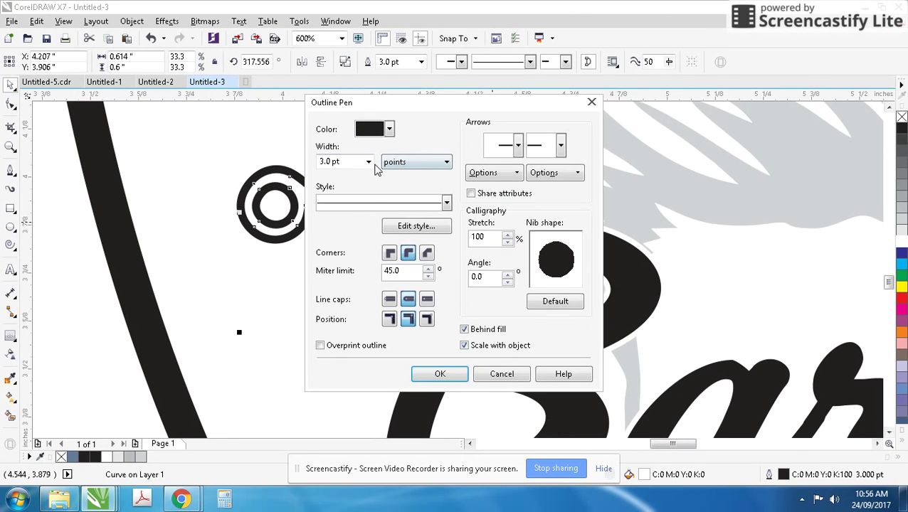
left_click(368, 162)
left_click(347, 229)
key("Return")
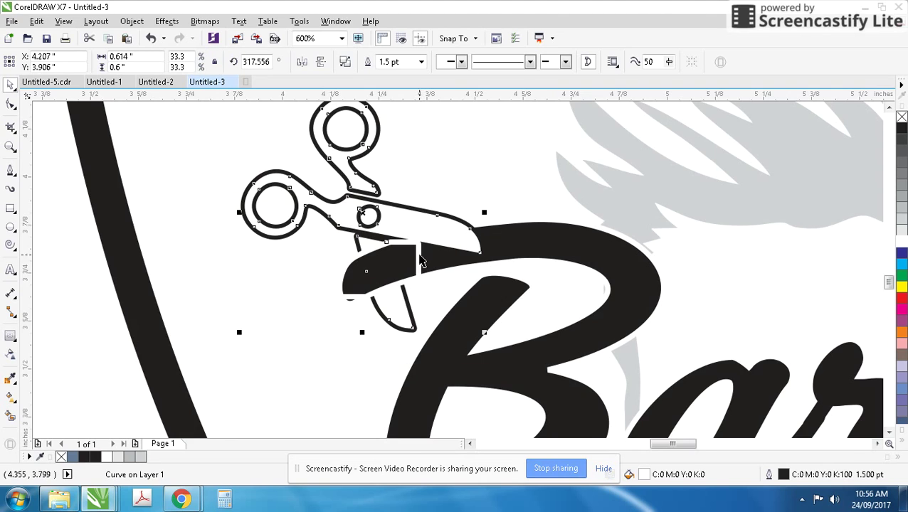
Step: Remove the white outline from the B fragment that crosses the lower scissor blade
left_click(420, 259)
scroll(420, 260, "up", 2)
right_click(902, 117)
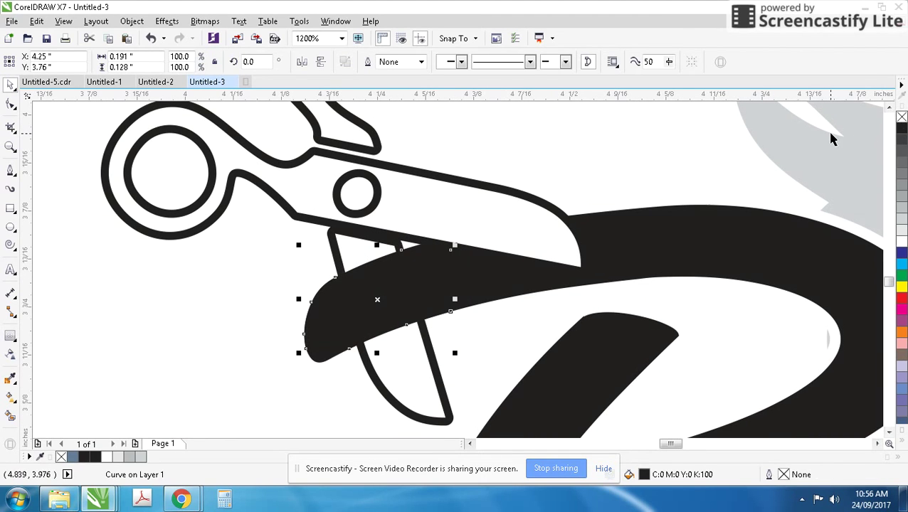
scroll(398, 271, "down", 6)
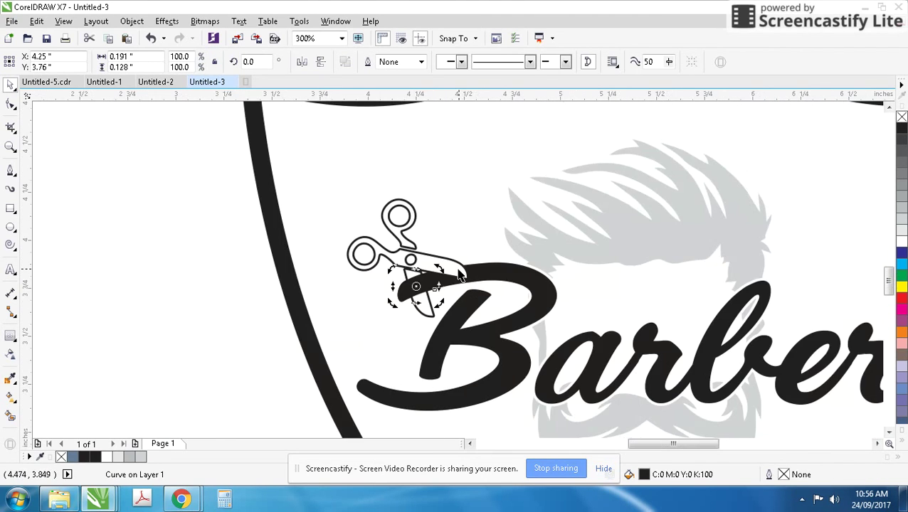
left_click(331, 263)
Step: Group the scissors, B fragment and Barber word, and enlarge the group slightly about its centre
scroll(320, 260, "down", 1)
scroll(456, 274, "up", 1)
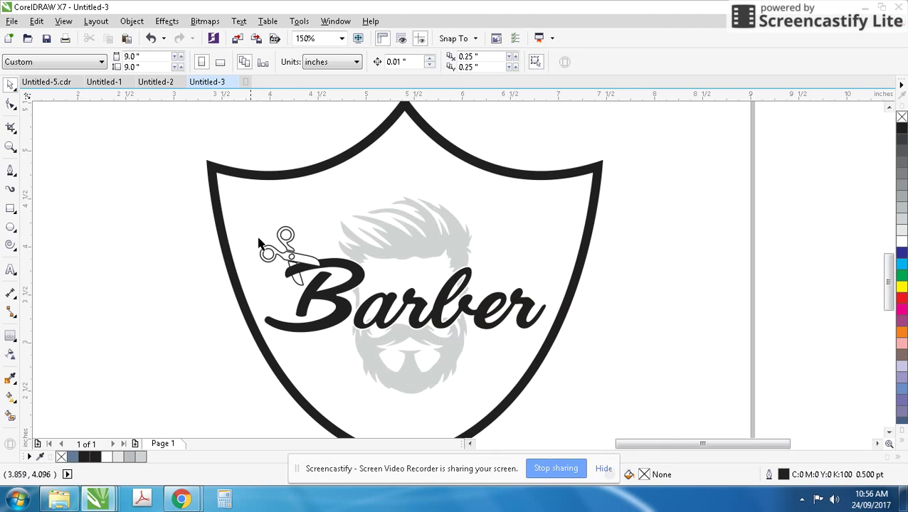
left_click_drag(235, 233, 585, 359)
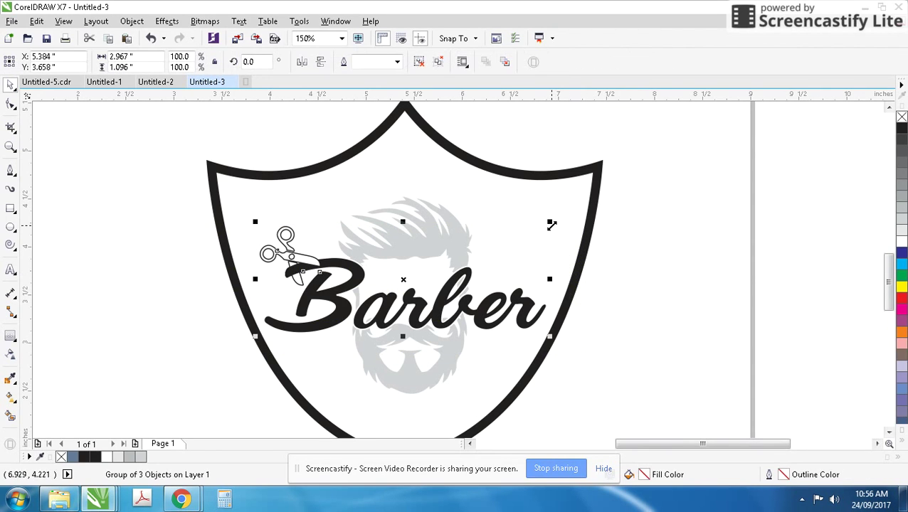
left_click_drag(552, 222, 556, 221)
Step: Align the lettering group horizontally to the centre of the shield
left_click(590, 211, "shift")
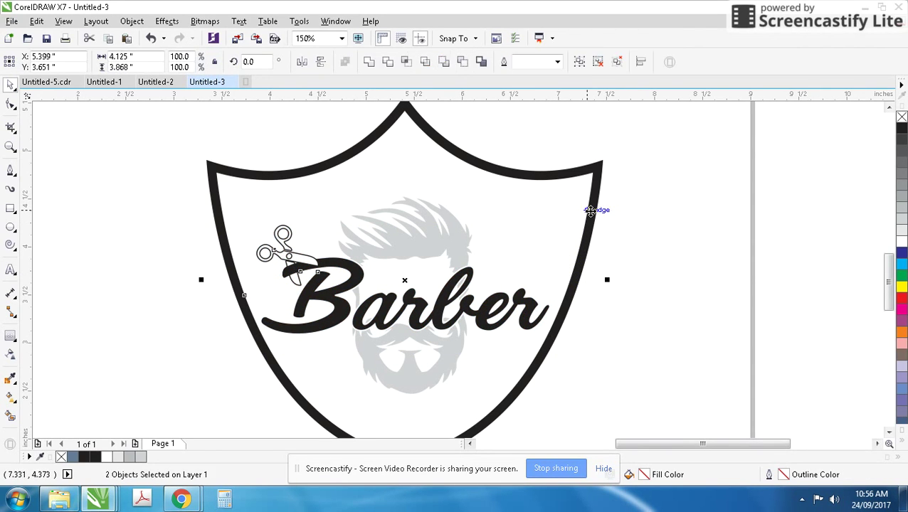
key("c")
key("Escape")
Step: Enlarge the grey face about its centre to about 1.53 by 2.27 inches, and try a small move that is undone
left_click(453, 243)
mouse_move(481, 197)
left_mouse_down()
mouse_move(499, 182)
mouse_move(483, 182)
left_mouse_up()
left_click_drag(459, 229, 467, 228)
scroll(439, 261, "down", 1)
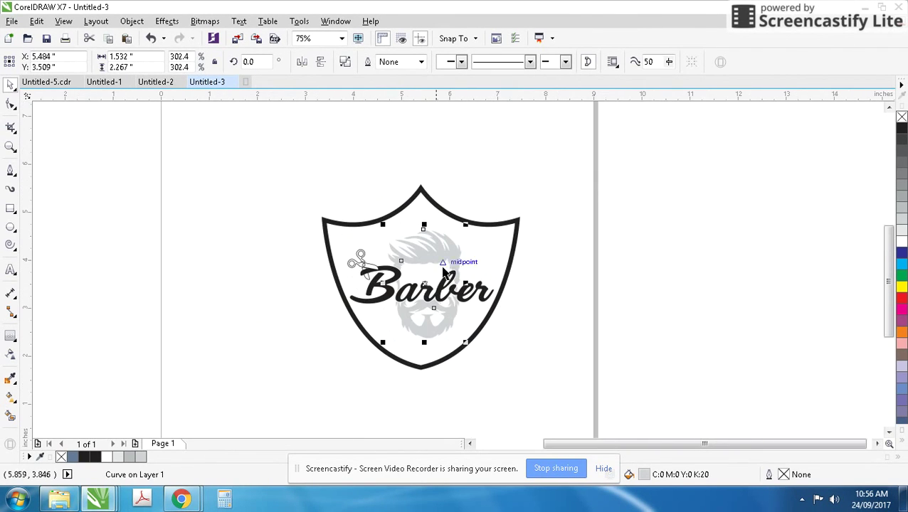
scroll(410, 262, "up", 1)
key("ctrl+z")
Step: Apply a tapered Artistic Media preset stroke to the shield's outline
left_click(587, 187)
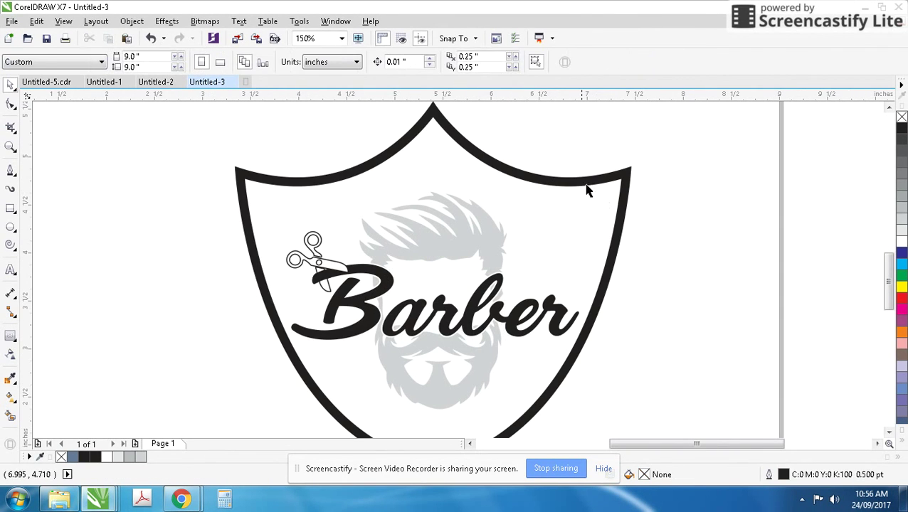
left_click(11, 189)
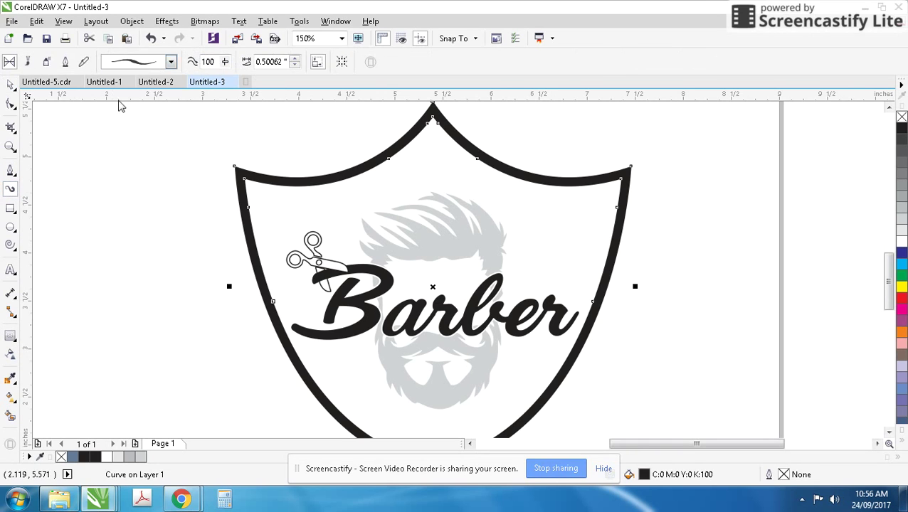
left_click(156, 63)
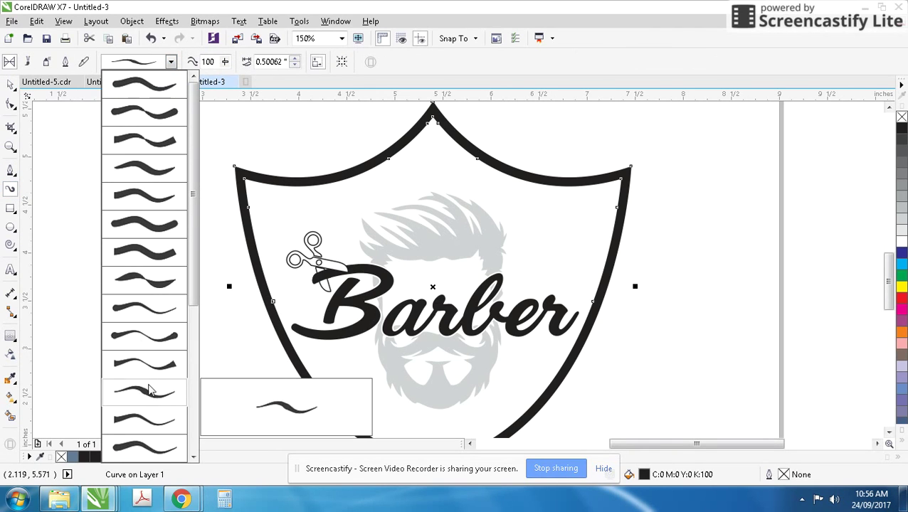
left_click(159, 396)
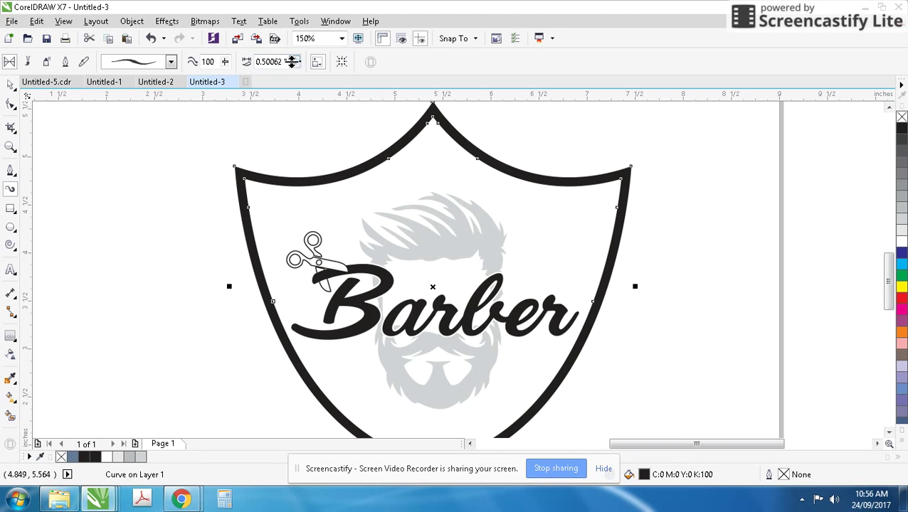
left_click_drag(291, 61, 298, 67)
left_click(11, 84)
left_click(222, 108)
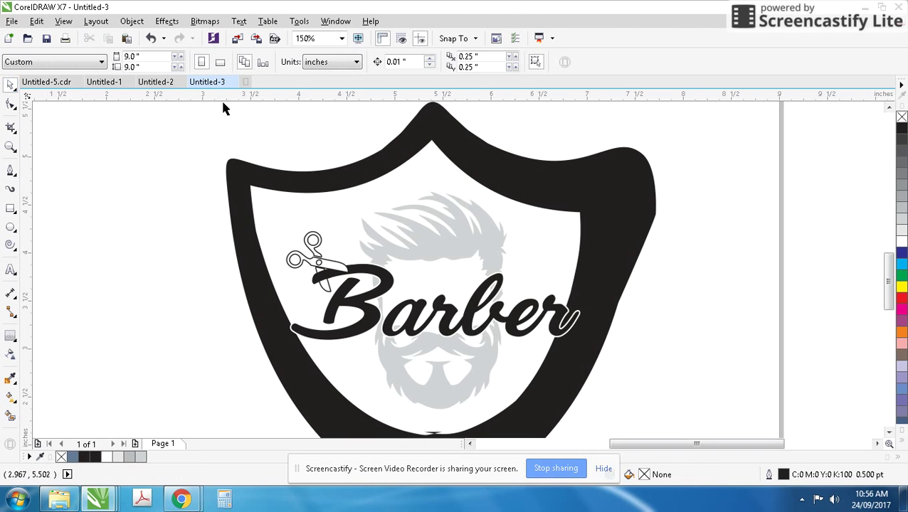
Step: Switch the drawing units to millimeters and select the shield's control curve
left_click(346, 62)
left_click(333, 90)
left_click(440, 122)
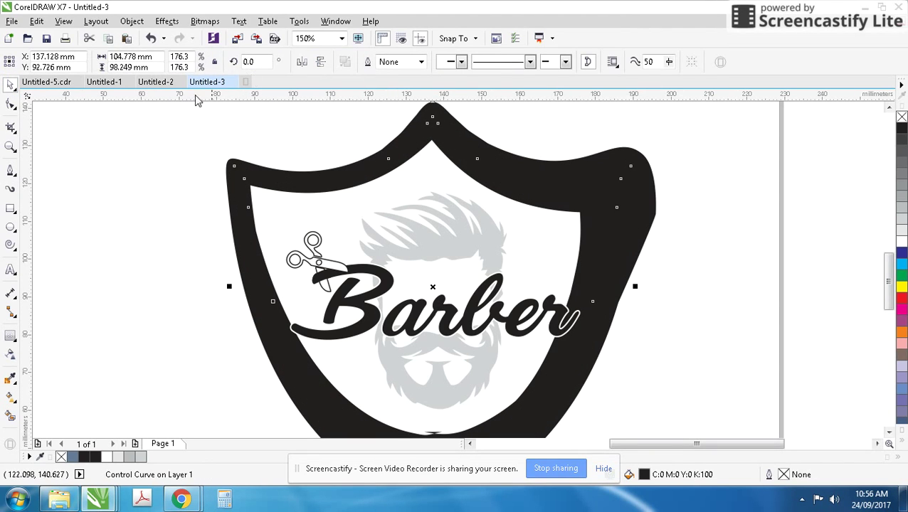
Step: Try much larger stroke widths on the shield's artistic media stroke, and undo them
left_click(12, 188)
left_click(295, 63)
left_click(296, 63)
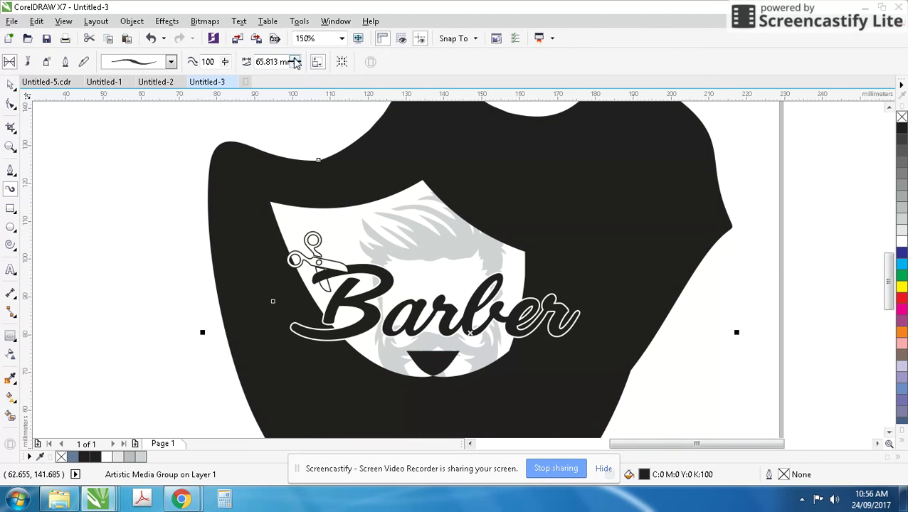
left_click(295, 62)
left_click(296, 62)
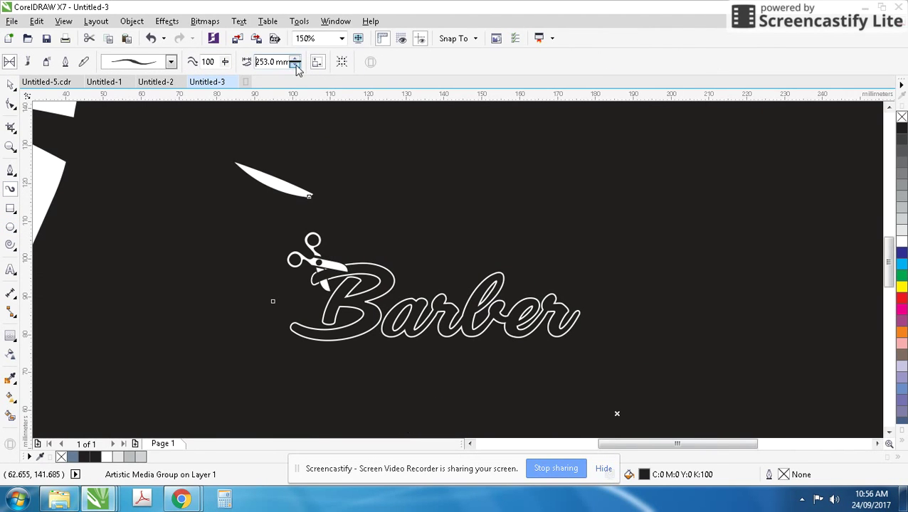
key("ctrl+z")
key("ctrl+z")
key("ctrl+z")
key("ctrl+z")
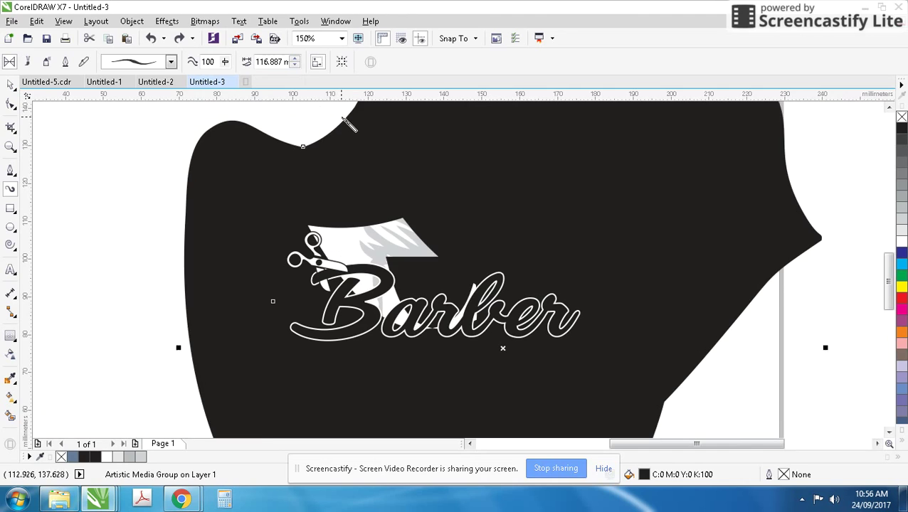
key("ctrl+z")
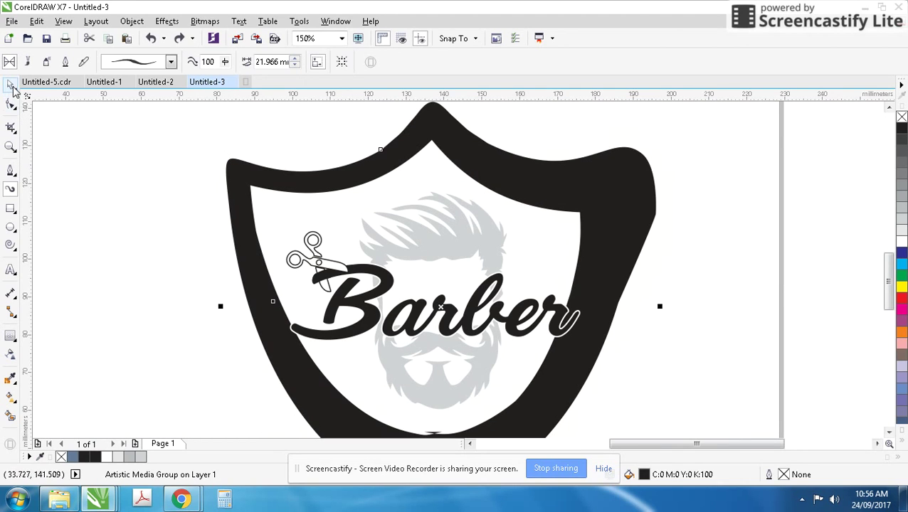
Step: Try another stroke width on the shield's brush stroke, and revert to the plain shield outline
left_click(11, 84)
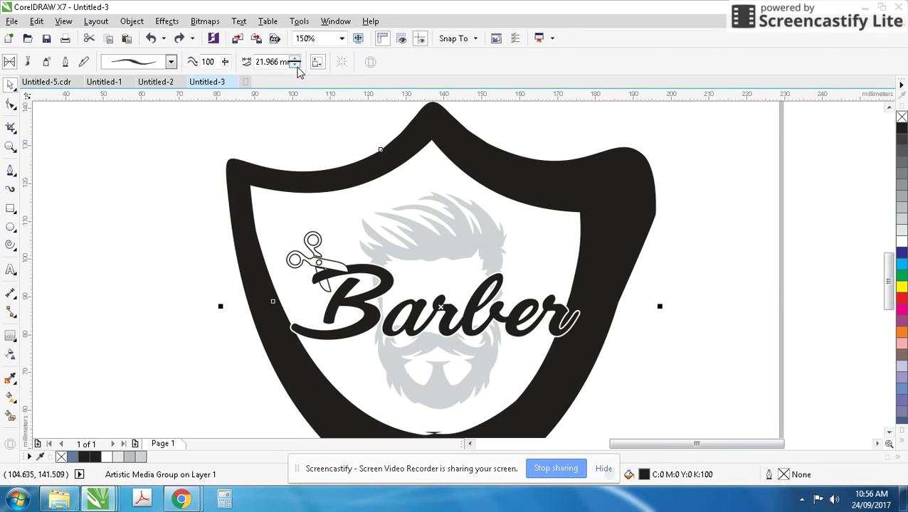
left_click(294, 59)
left_click(295, 59)
left_click(294, 65)
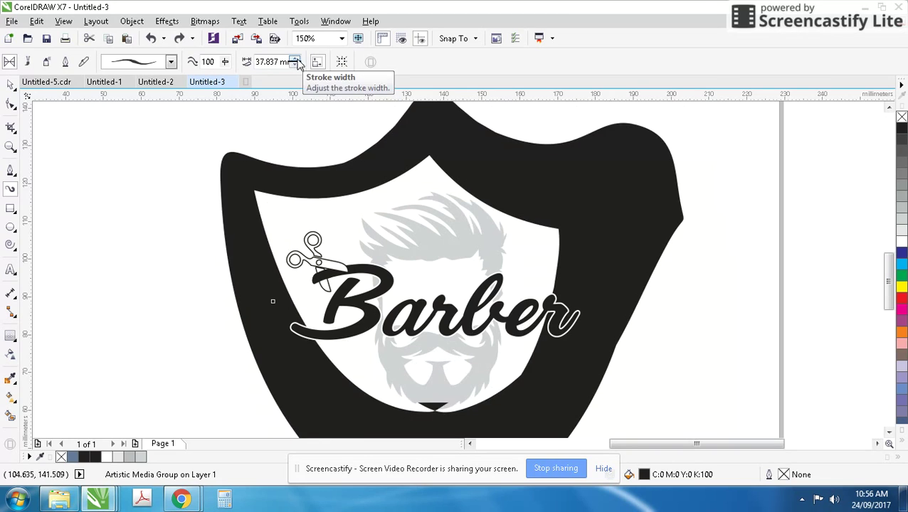
left_click(294, 64)
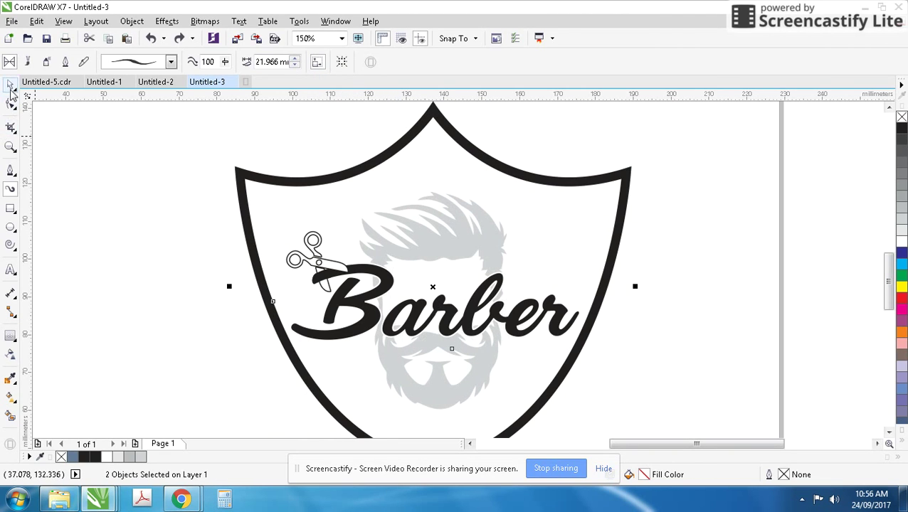
Step: Select the plain shield curve and apply a tapered Artistic Media preset stroke to it
left_click(11, 87)
left_click(186, 164)
left_click(284, 182)
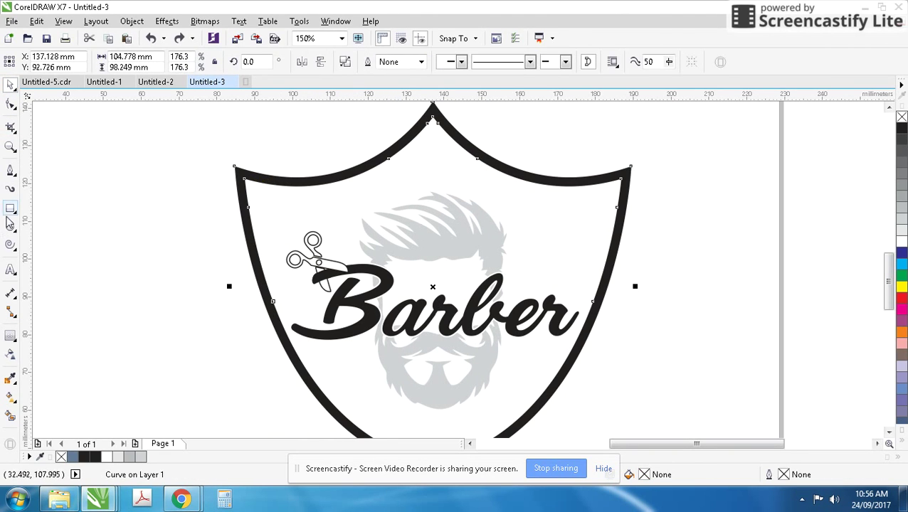
left_click(10, 189)
left_click(128, 65)
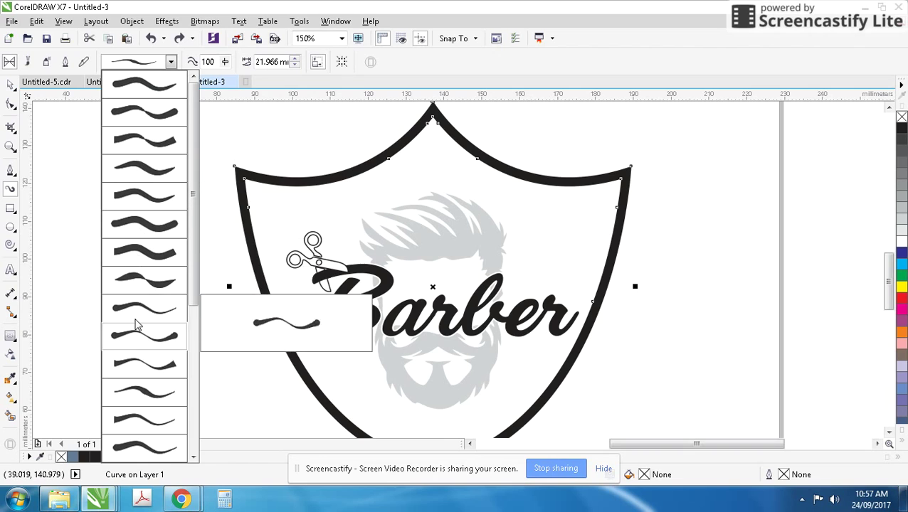
left_click(151, 396)
Step: Try stroke widths of 5 mm and 3 mm on the shield's brush stroke, and settle on 2 mm
left_click(295, 59)
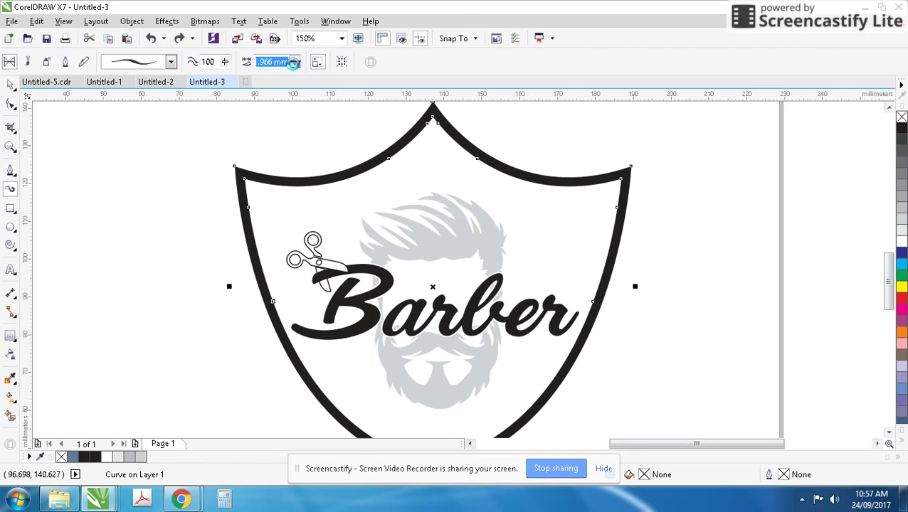
left_click(295, 59)
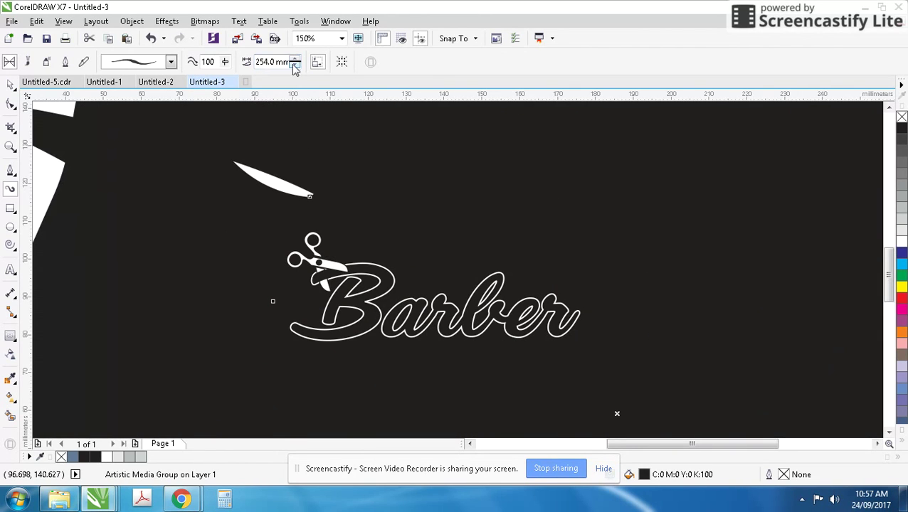
type("5")
key("Return")
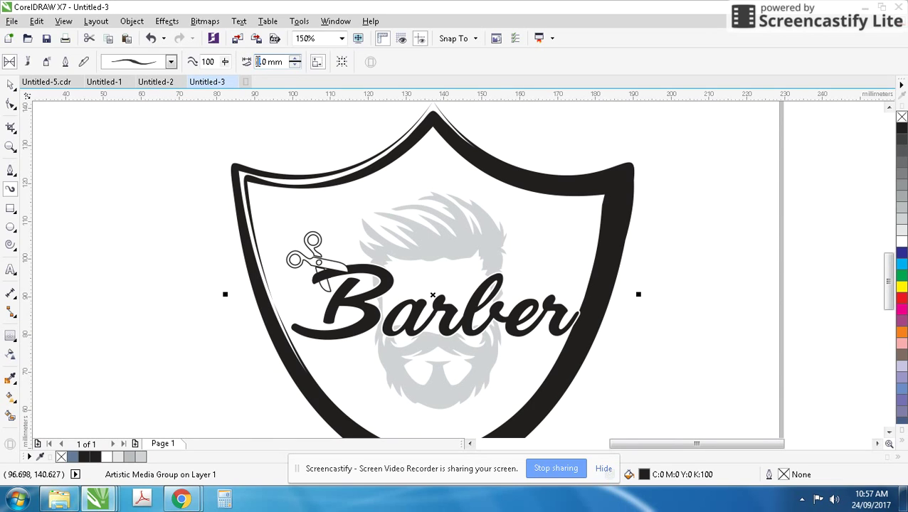
type("3")
key("Return")
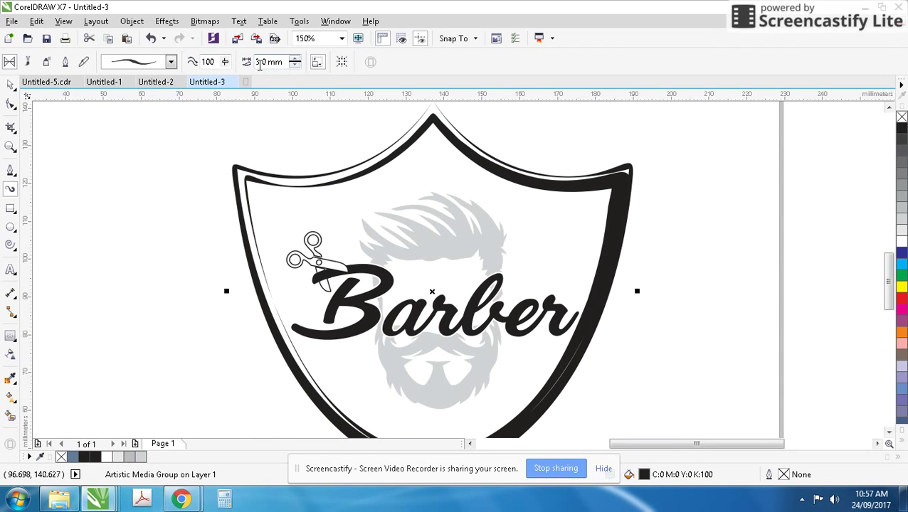
type("2")
key("Return")
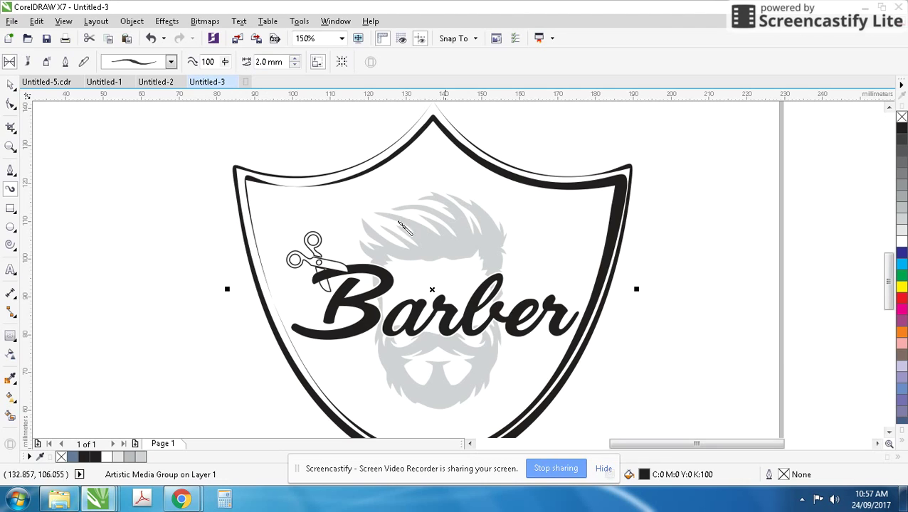
Step: Break the shield's artistic media group apart to separate the brush stroke from its control curve
key("F3")
left_click(10, 84)
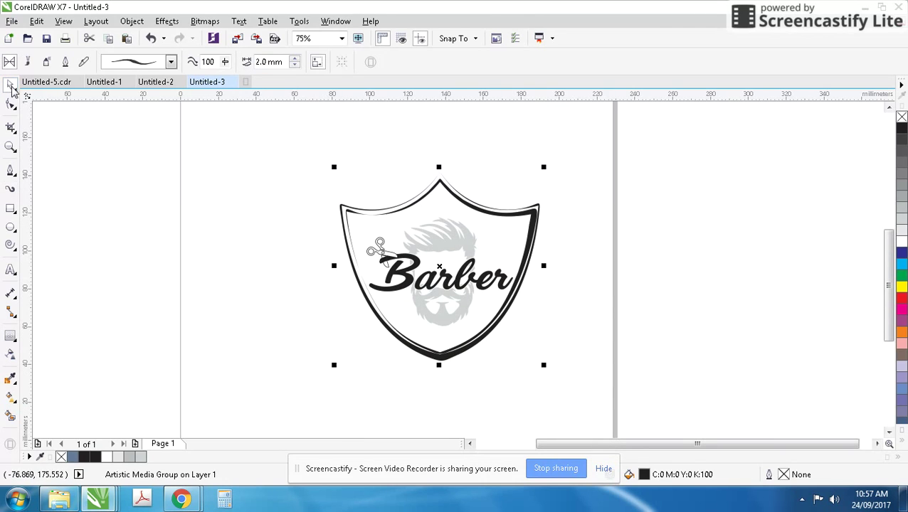
scroll(480, 214, "up", 2)
right_click(486, 230)
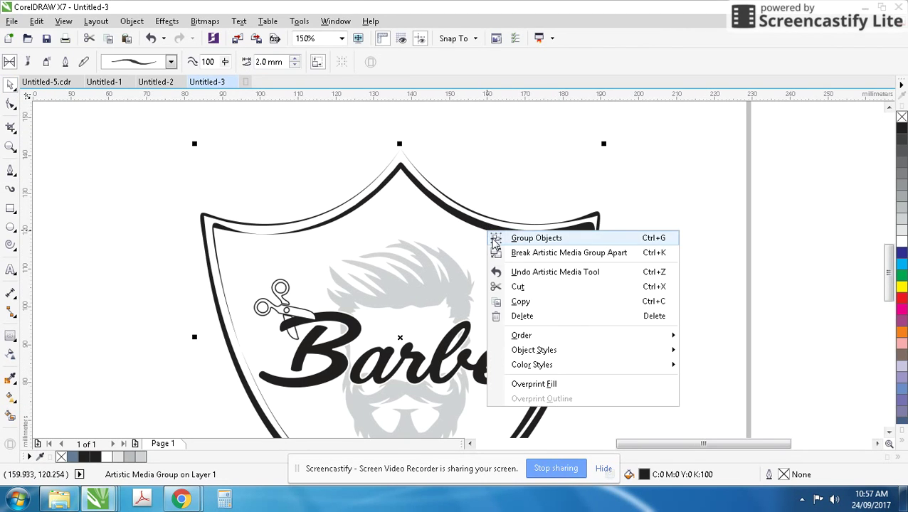
left_click(496, 253)
Step: Move the plain black shield curve off the page beside the logo, and group the brush-stroked shield with the face and lettering
left_click(502, 227)
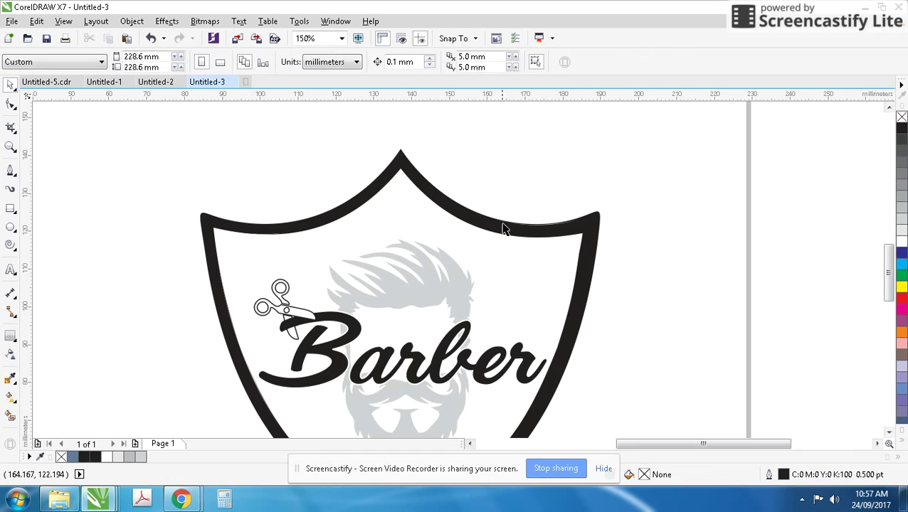
left_click_drag(502, 228, 605, 224)
scroll(588, 238, "down", 2)
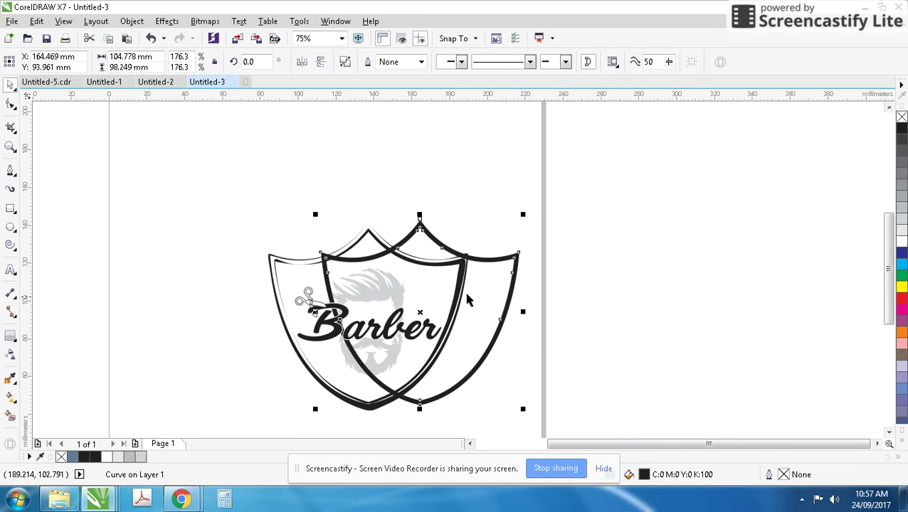
left_click_drag(497, 331, 744, 327)
left_click_drag(219, 212, 533, 433)
left_click(444, 348)
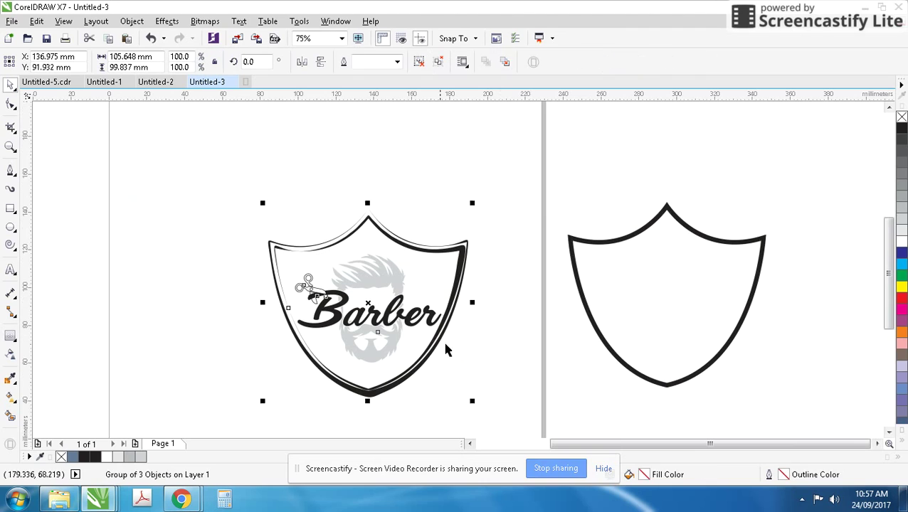
Step: Add the artistic text "Estd. 1991" below the beard near the shield's lower point
scroll(458, 265, "up", 2)
key("F8")
left_click(412, 341)
type("YIJ")
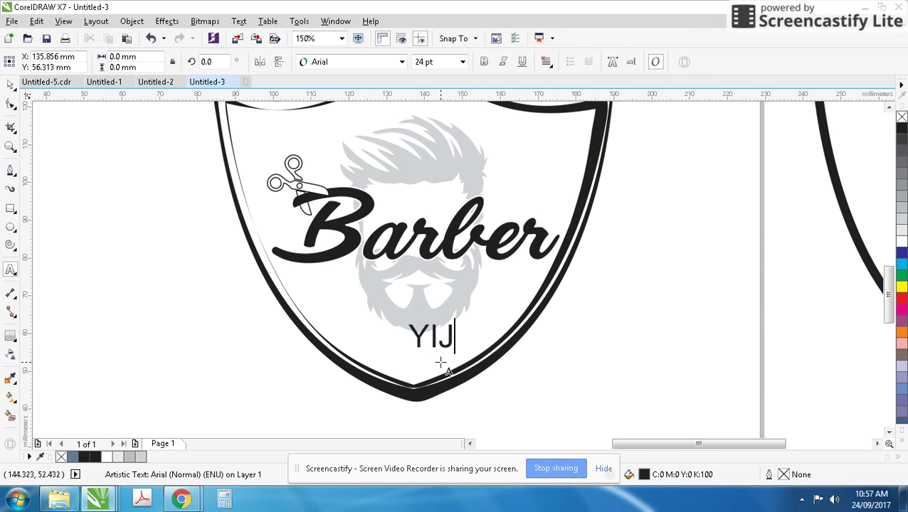
key("ctrl+a")
type("Es")
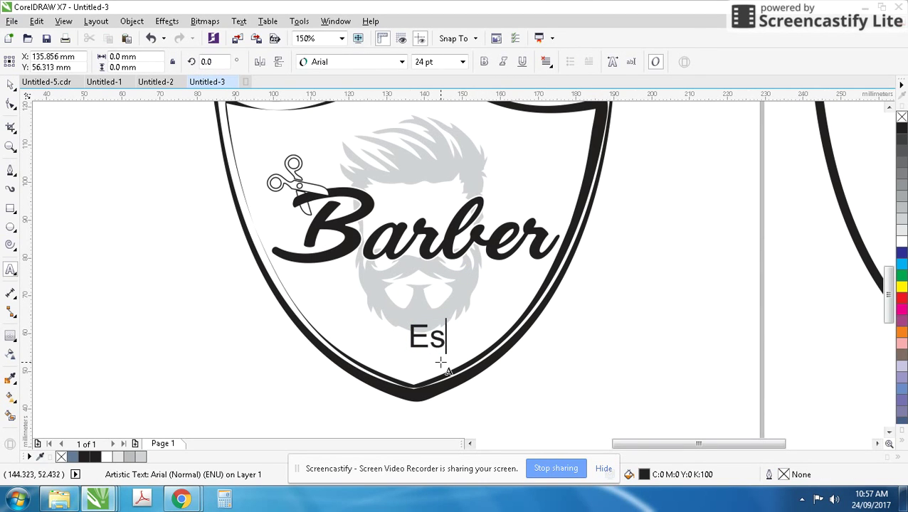
type("td. : 1")
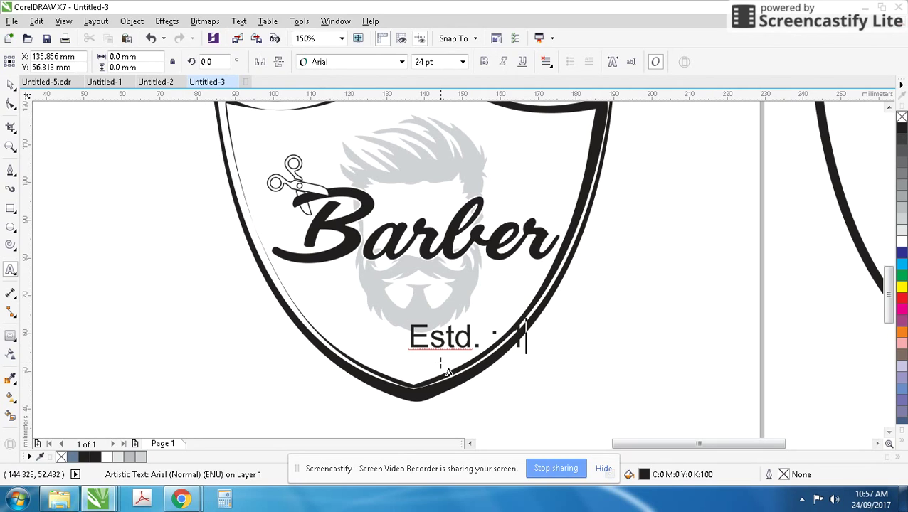
type("991")
key("Escape")
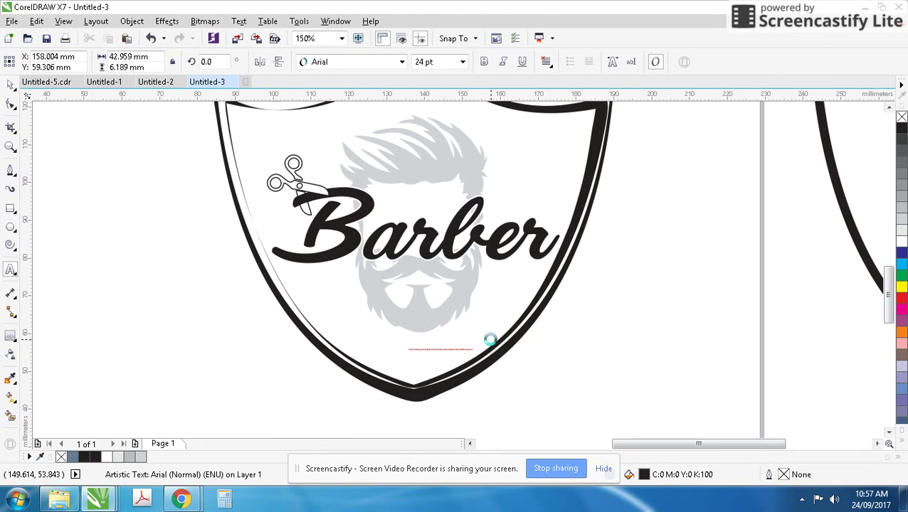
key("BackSpace")
key("BackSpace")
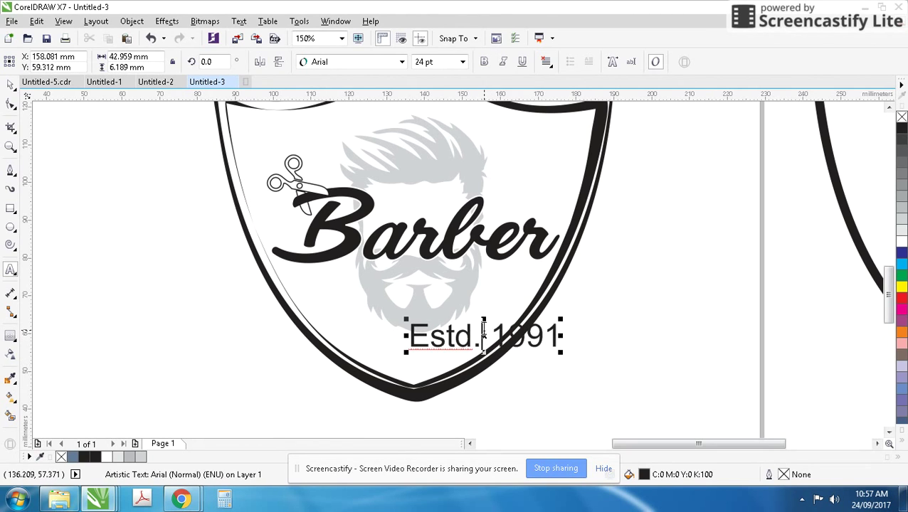
Step: Try the Eyes Wide Open Personal Use and Mistral fonts on the "Estd. 1991" text
left_click(10, 84)
left_click(402, 62)
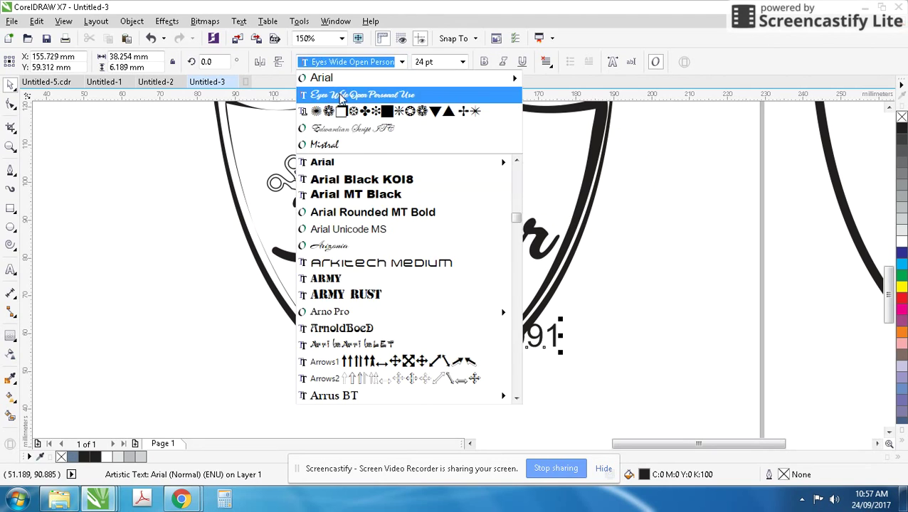
left_click(328, 93)
left_click(402, 61)
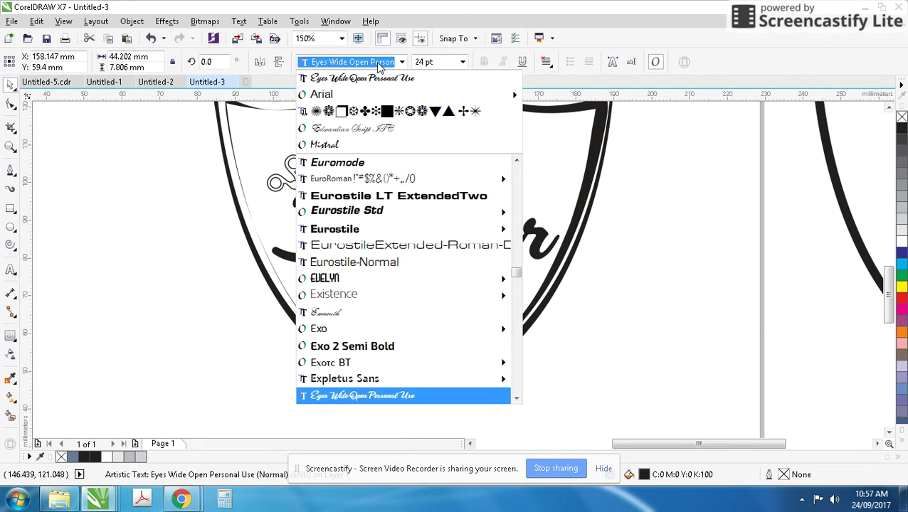
scroll(349, 82, "down", 5)
left_click(350, 80)
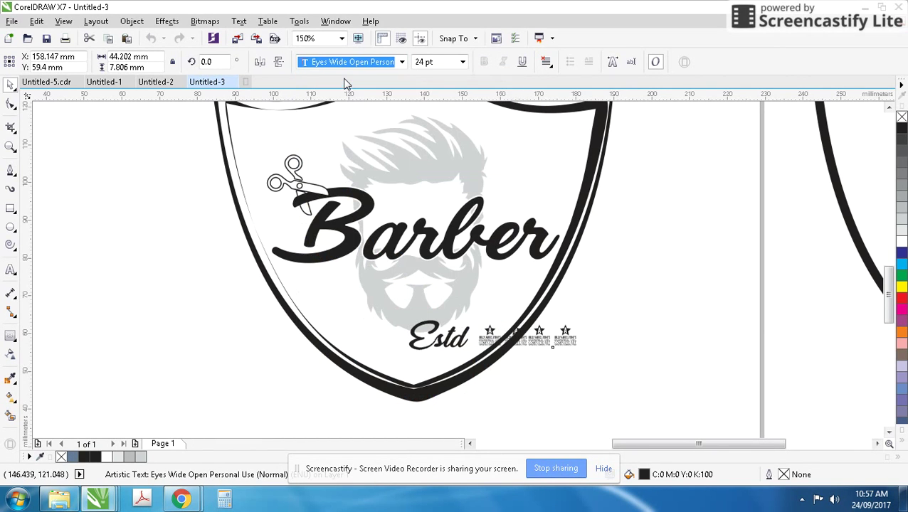
left_click(349, 63)
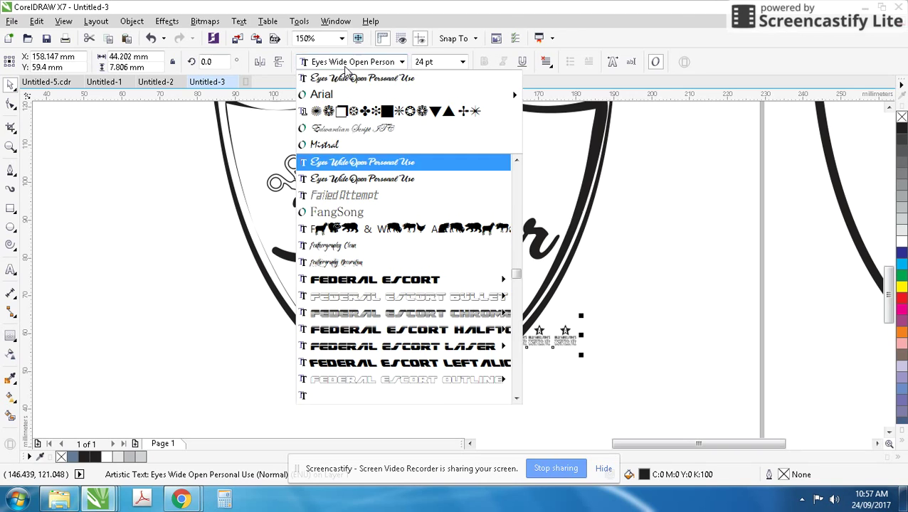
left_click(372, 142)
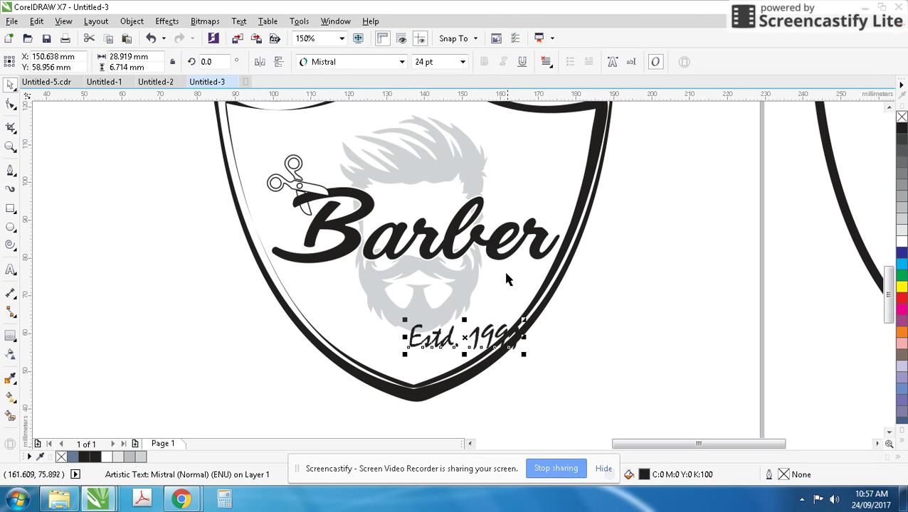
Step: Scale the "Estd. 1991" text to about 21 pt inside the shield's lower point and set its font to Comfortaa
left_click_drag(519, 323, 506, 327)
left_click_drag(491, 332, 455, 377)
left_click(337, 63)
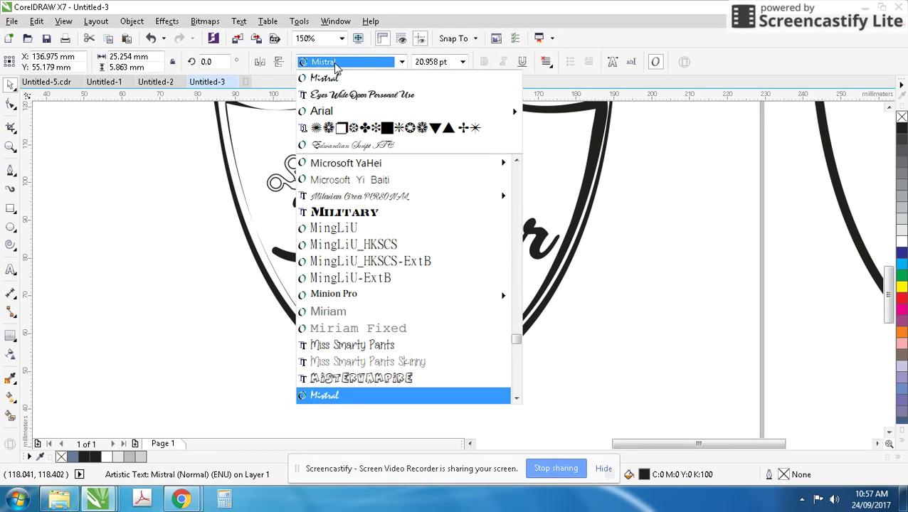
type("com")
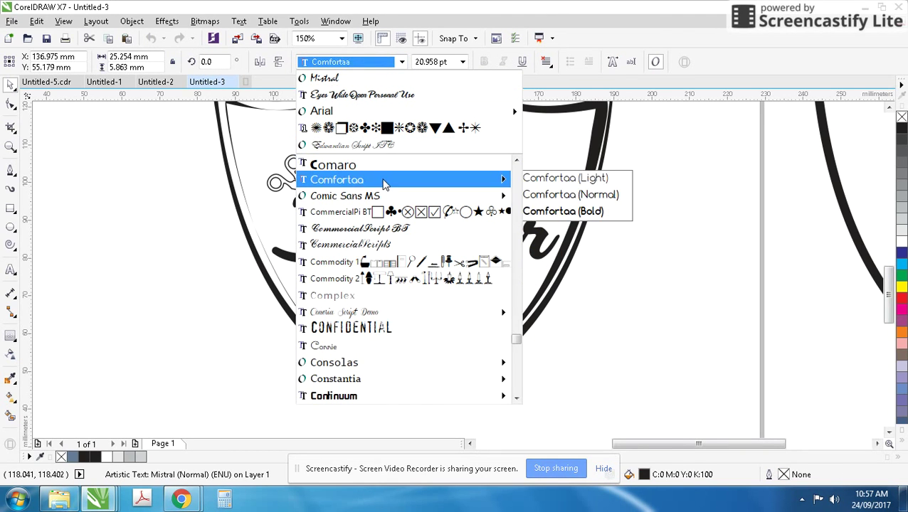
left_click(384, 183)
Step: Scale down the "Estd. 1991" text and align it horizontally to the centre of the shield group
left_click_drag(486, 336, 448, 346)
left_click(430, 386, "shift")
key("c")
left_click(569, 329)
Step: Delete the spare plain shield beside the page, and group the logo with its "Estd. 1991" text centred on the page
scroll(471, 292, "down", 2)
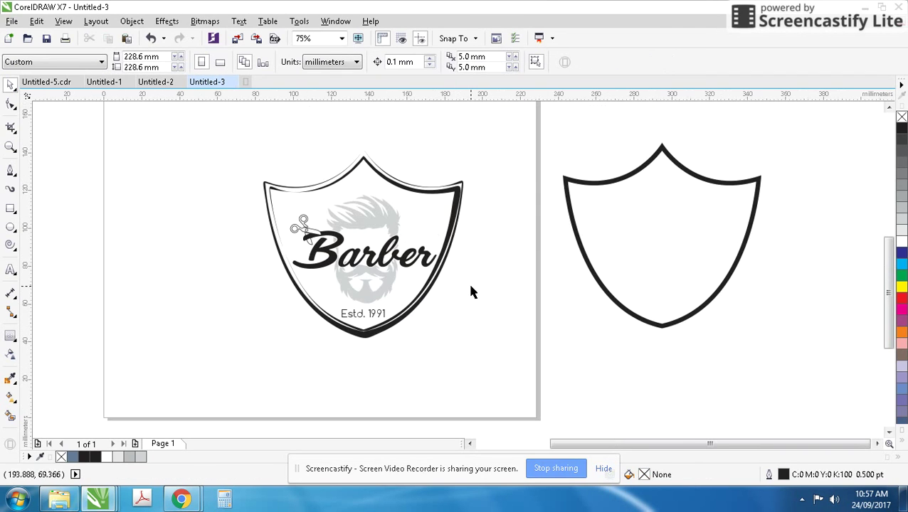
left_click_drag(517, 365, 869, 137)
key("ctrl+g")
key("p")
key("Delete")
scroll(423, 258, "down", 2)
Step: Examine the finished logo in a full-screen preview, and return to the drawing
left_click(418, 263)
left_click_drag(429, 230, 437, 225)
key("z")
left_click_drag(297, 208, 457, 355)
key("F9")
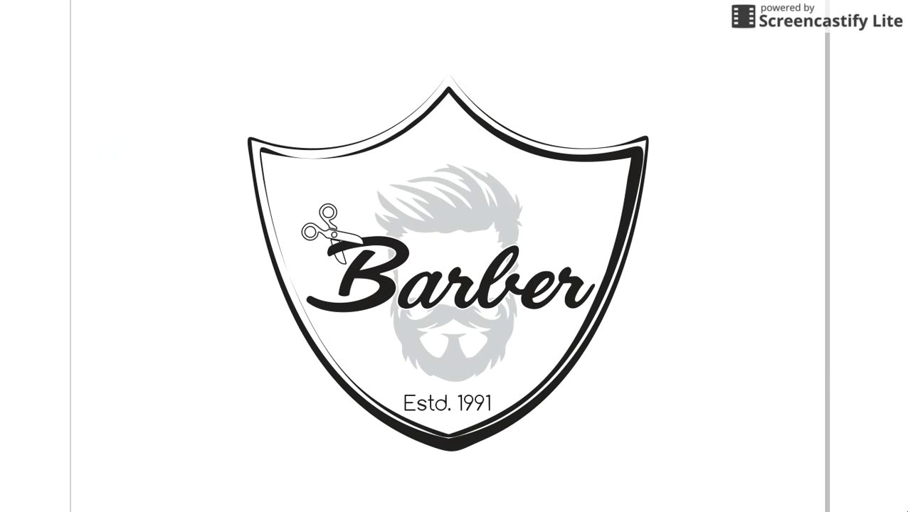
key("Escape")
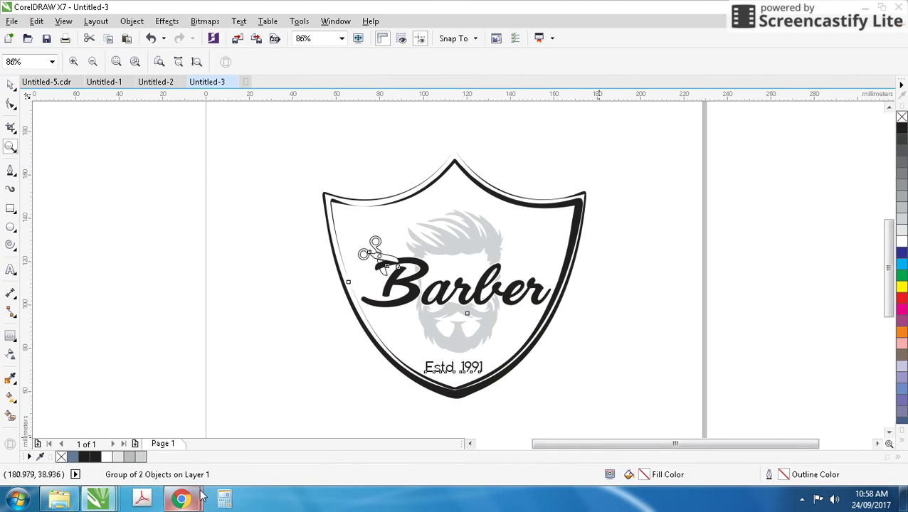